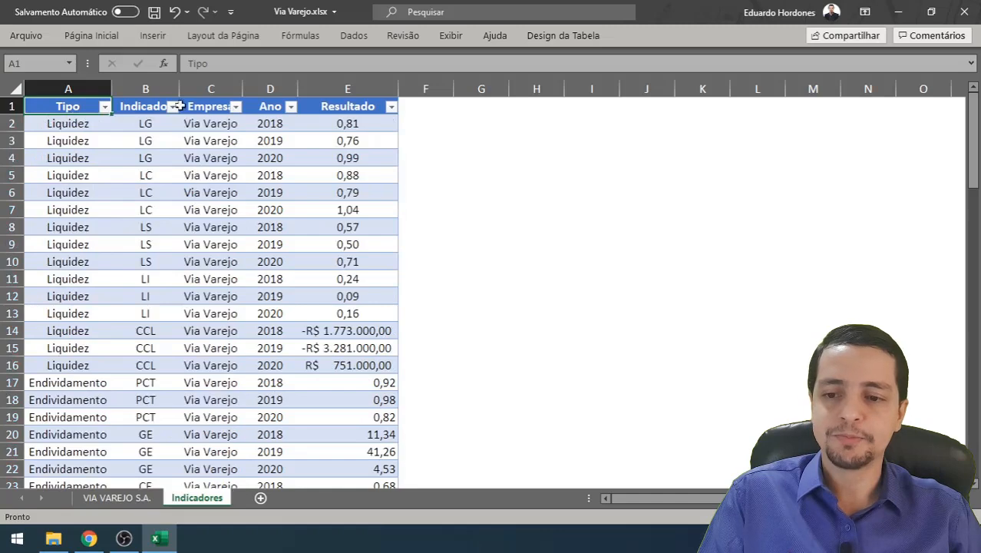
# Filter the Indicador column to ROE to examine the Via Varejo rows, and clear the filter.
pyautogui.click(172, 107)
pyautogui.click(130, 261)
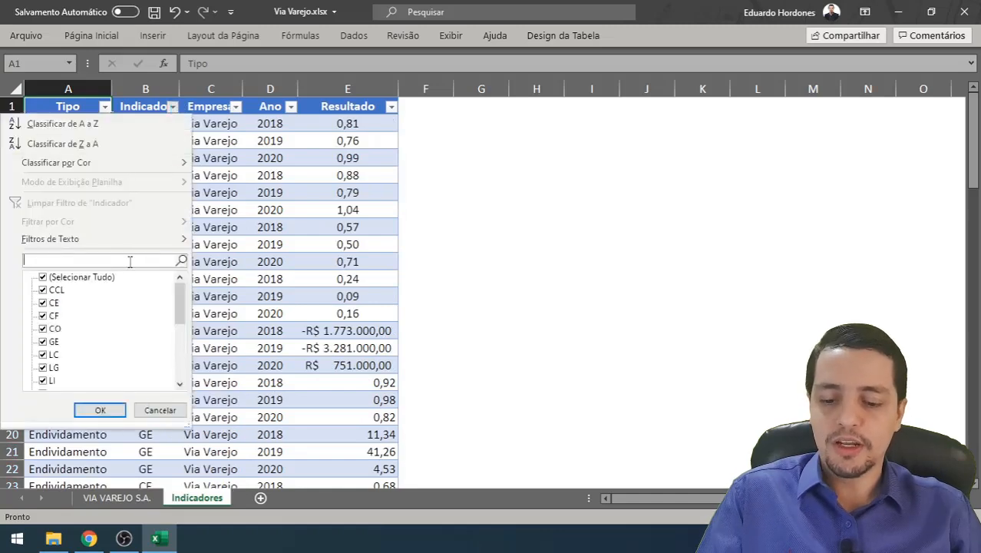
pyautogui.write('roe')
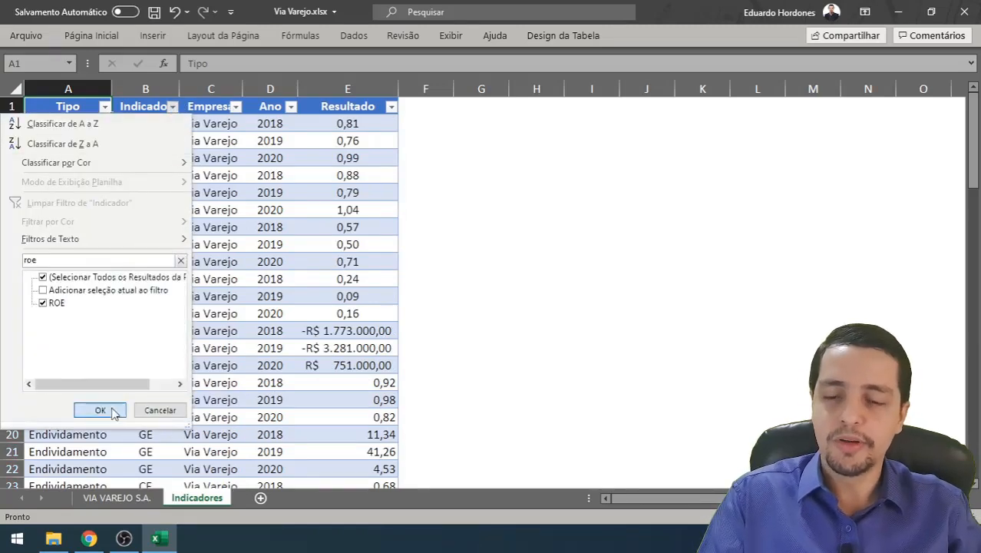
pyautogui.click(99, 410)
pyautogui.moveTo(67, 123); pyautogui.dragTo(359, 157)
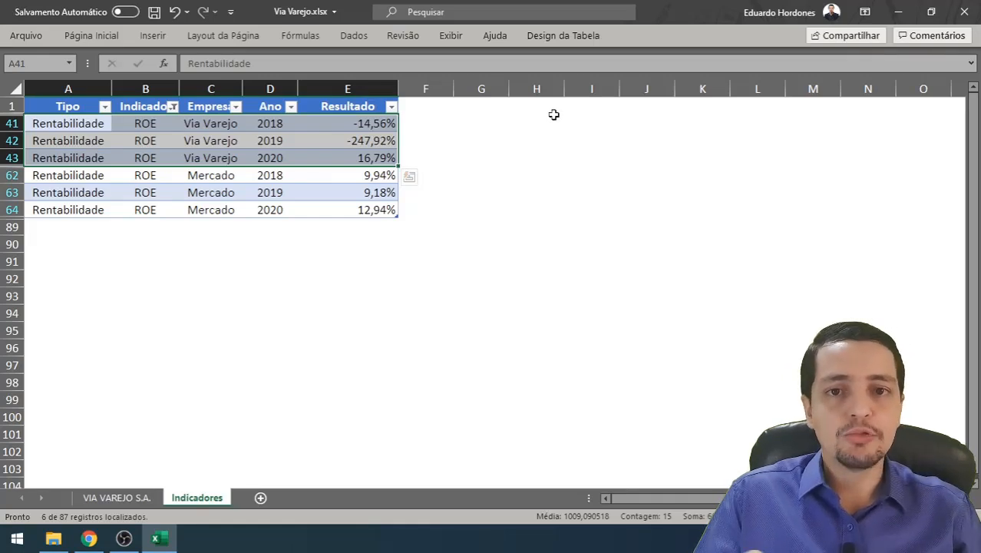
pyautogui.click(163, 109)
pyautogui.click(90, 206)
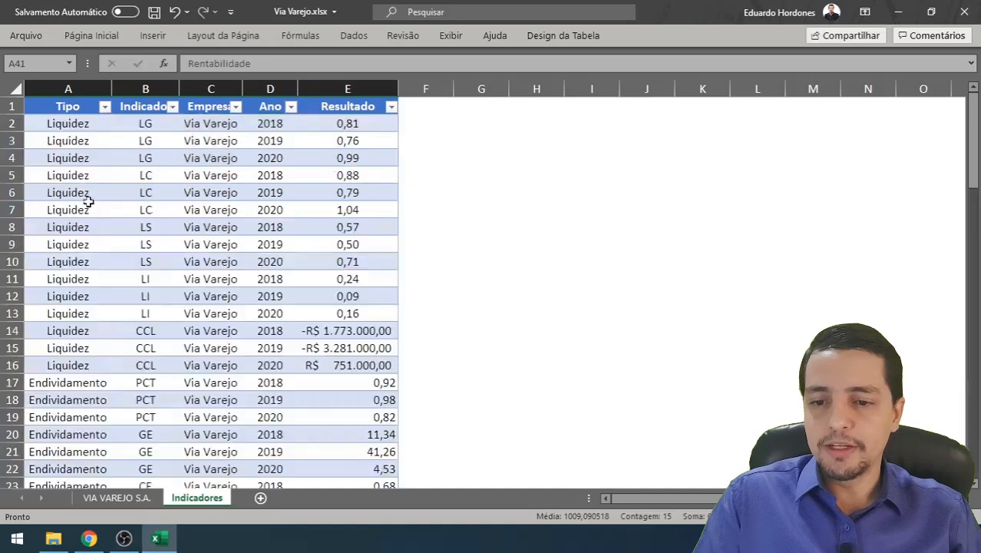
# Insert a PivotChart with a PivotTable from Tabela1 on a new worksheet.
pyautogui.click(64, 108)
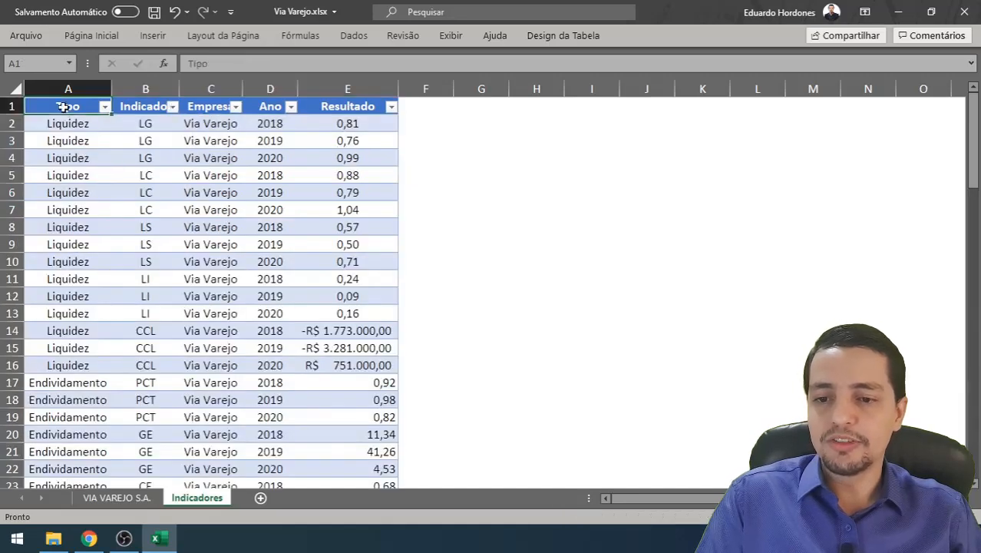
pyautogui.click(153, 36)
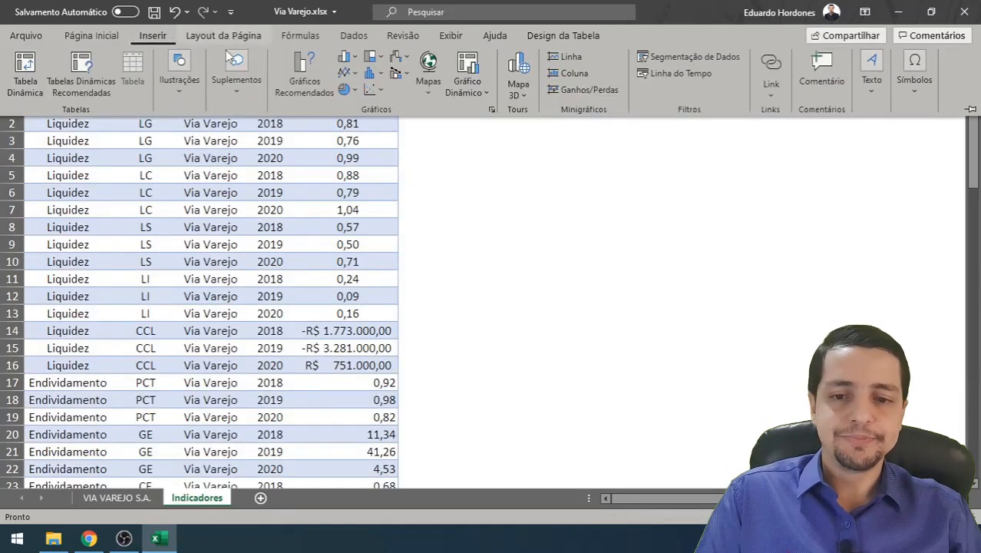
pyautogui.click(483, 97)
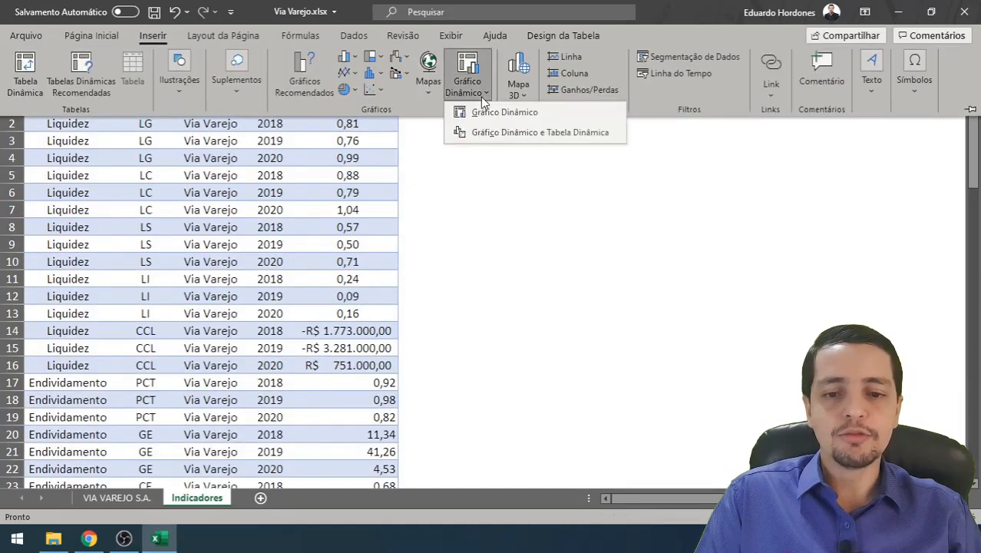
pyautogui.click(531, 135)
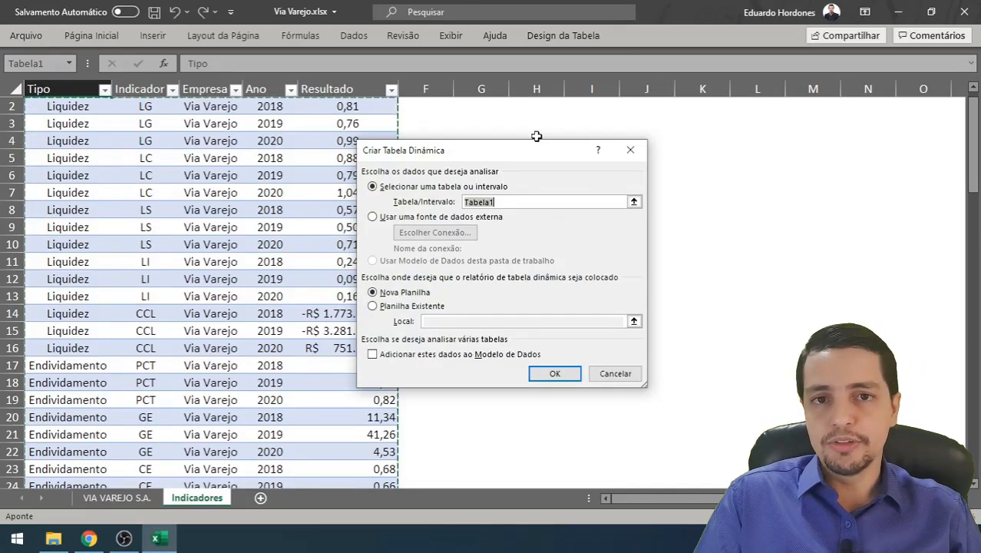
pyautogui.click(554, 373)
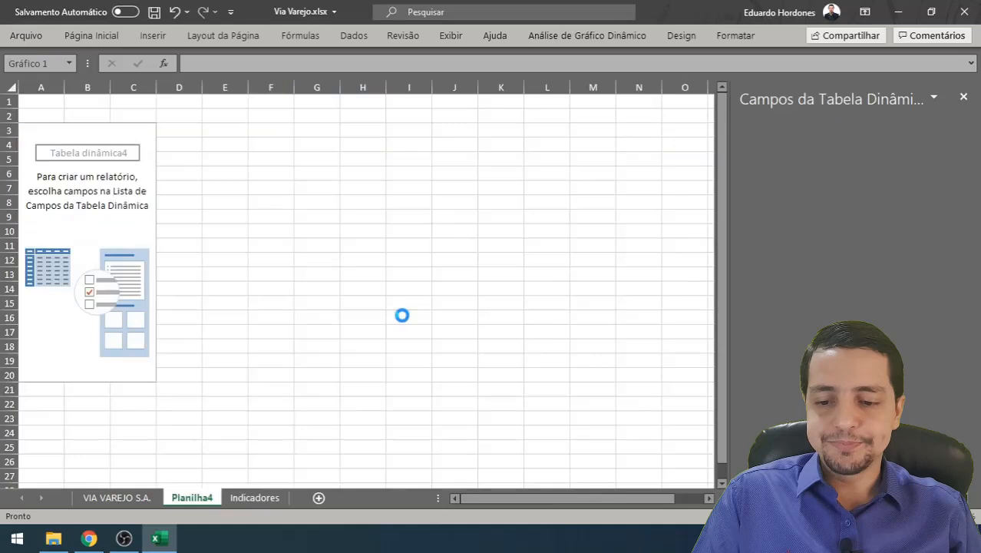
# Rename the new worksheet to Gráfico and hide its gridlines.
pyautogui.doubleClick(190, 501)
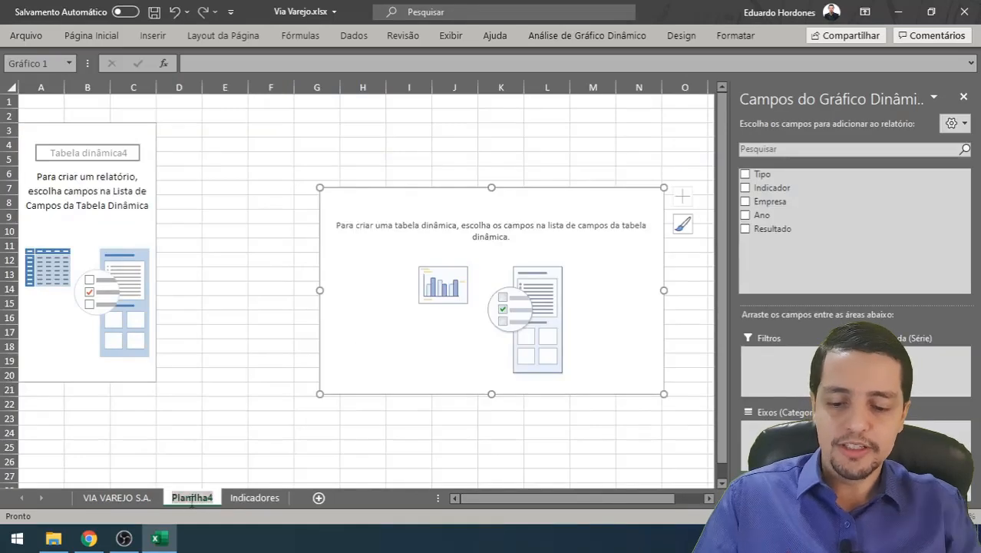
pyautogui.write('Gráfico')
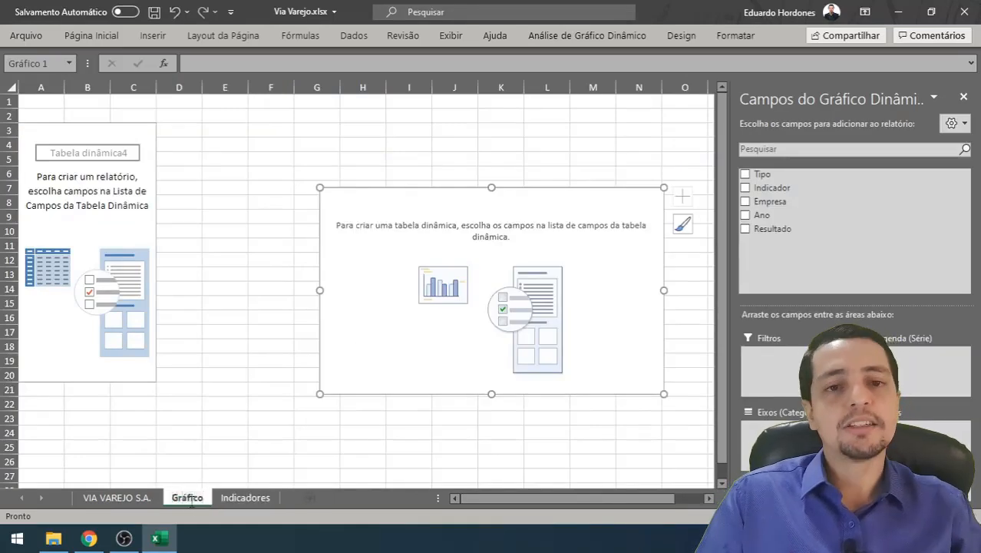
pyautogui.click(232, 401)
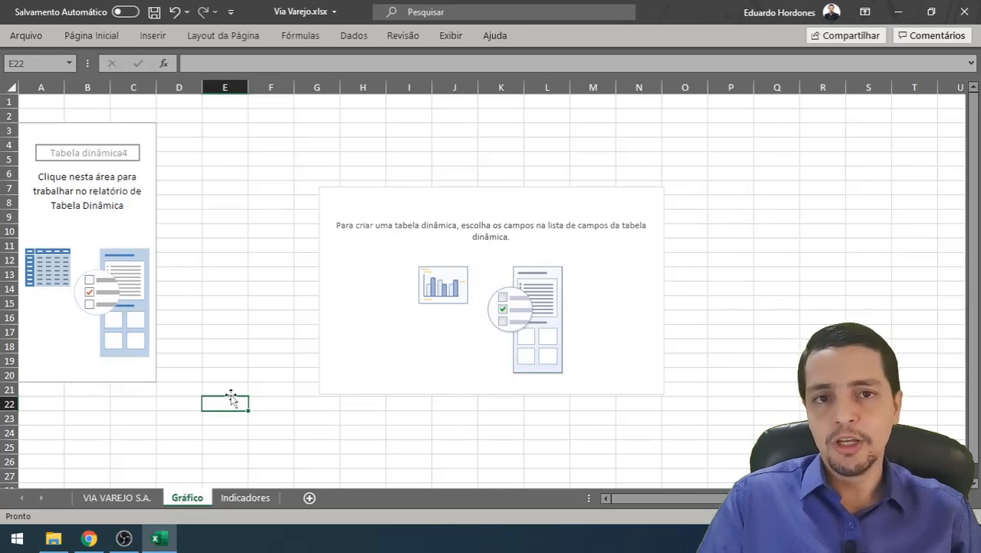
pyautogui.click(451, 35)
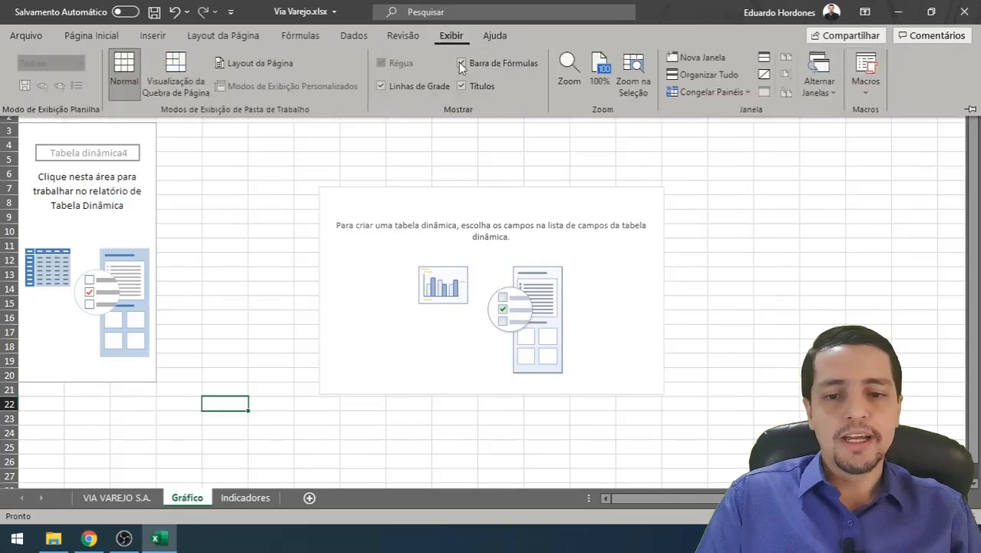
pyautogui.click(381, 85)
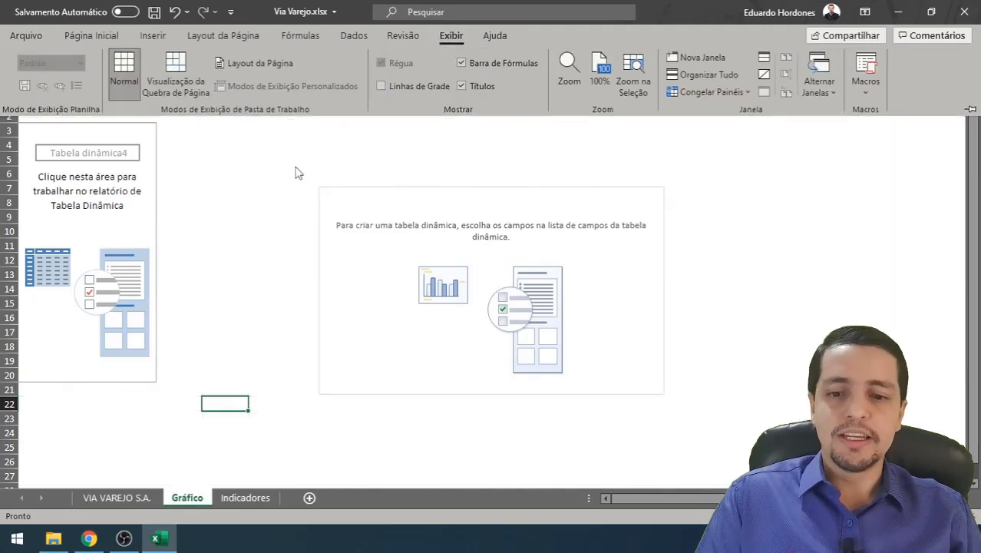
# Lay out the PivotTable with Ano and Indicador as rows, Empresa as columns and Resultado as values.
pyautogui.click(102, 186)
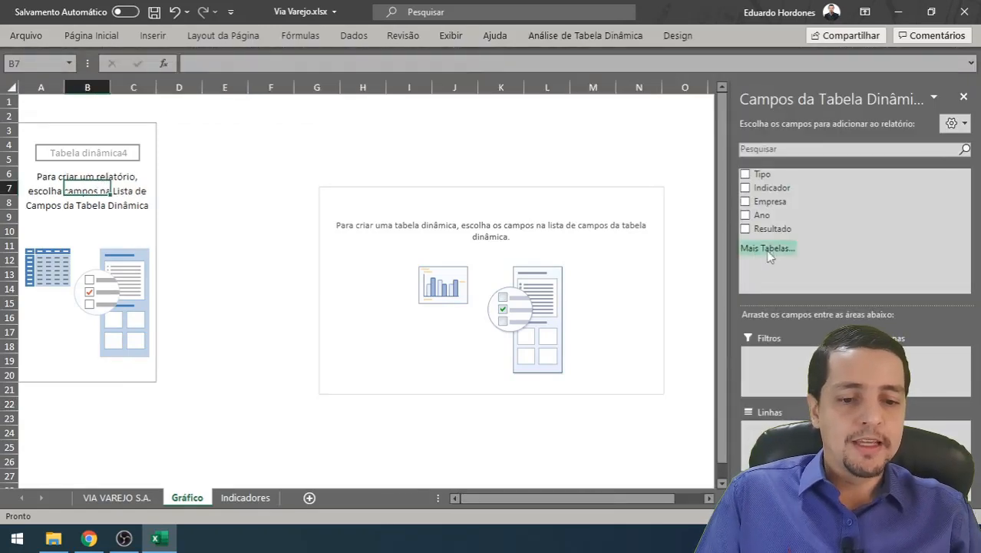
pyautogui.moveTo(771, 218); pyautogui.dragTo(768, 433)
pyautogui.moveTo(793, 192); pyautogui.dragTo(768, 442)
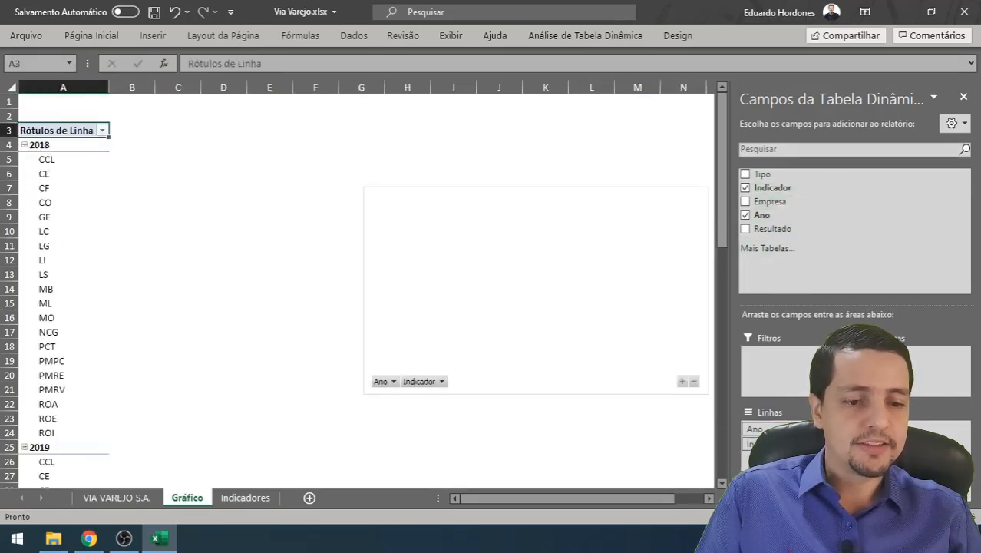
pyautogui.moveTo(770, 201); pyautogui.dragTo(883, 368)
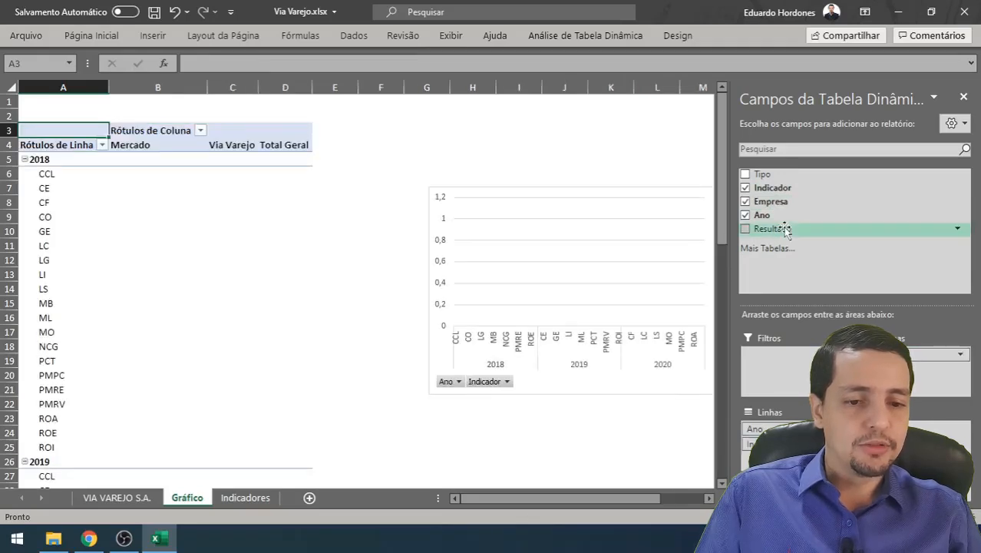
pyautogui.moveTo(773, 228); pyautogui.dragTo(921, 453)
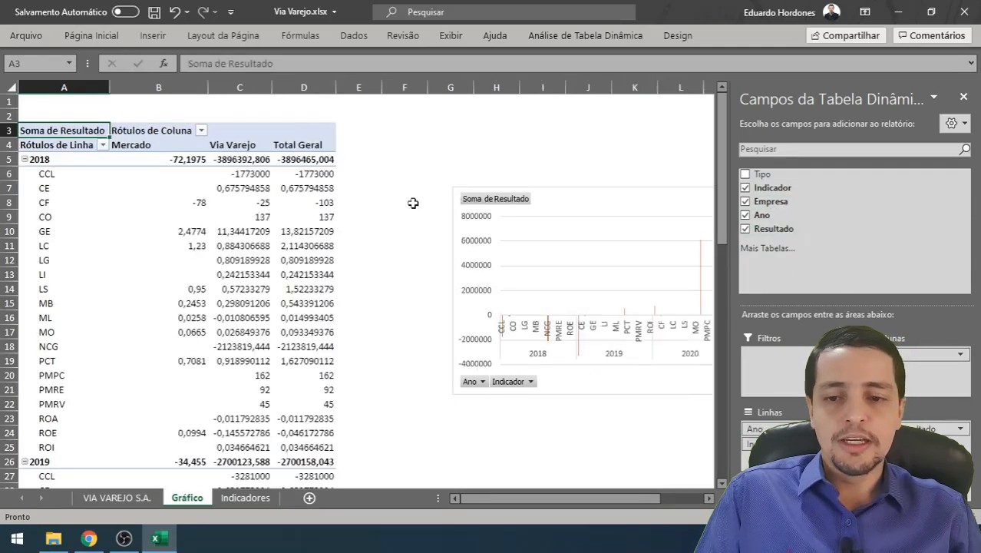
# Apply the R$ accounting format to the CCL and NCG values, totals included, for 2018, 2019 and 2020.
pyautogui.click(393, 191)
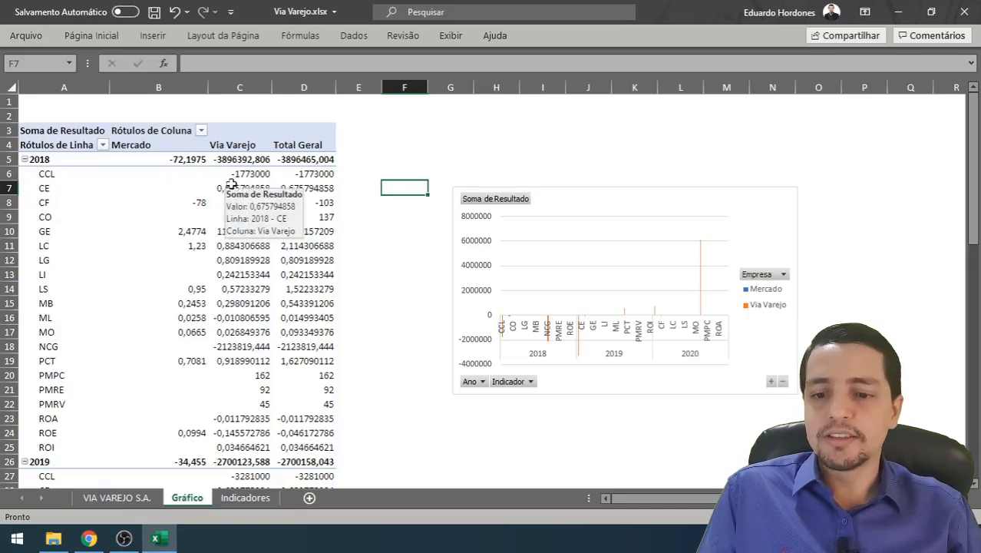
pyautogui.moveTo(175, 173); pyautogui.dragTo(307, 177)
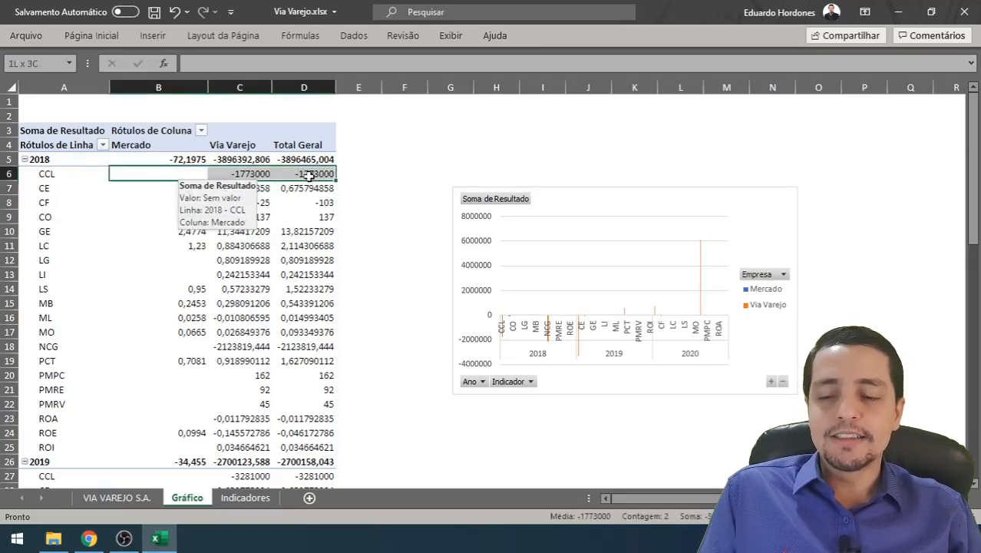
pyautogui.moveTo(307, 175); pyautogui.dragTo(307, 175)
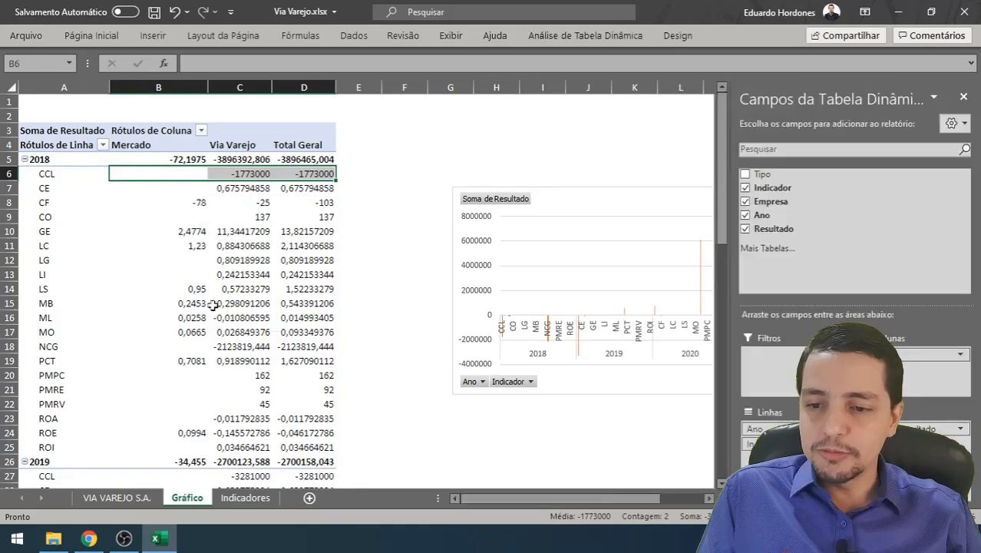
pyautogui.moveTo(180, 346); pyautogui.dragTo(290, 346)
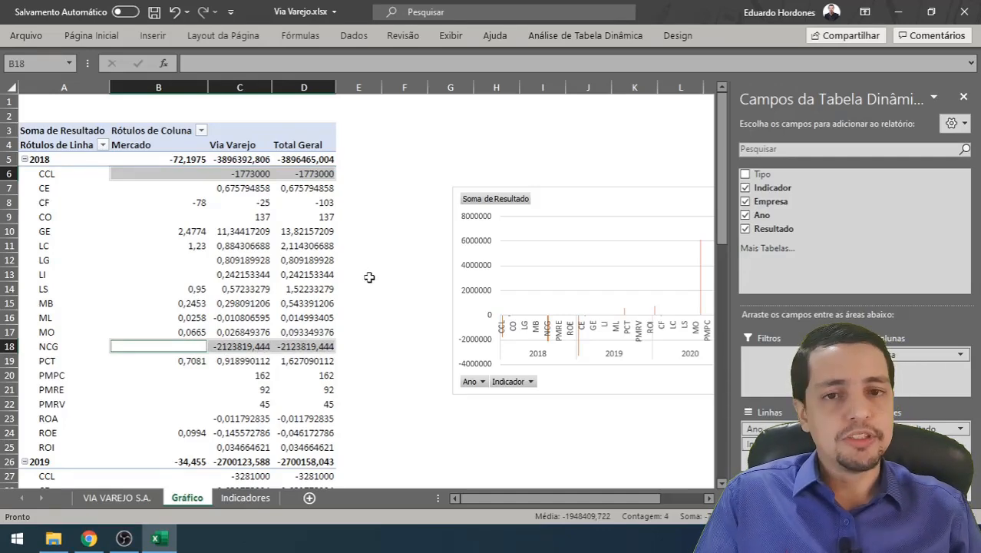
pyautogui.scroll(-5, 362, 272)
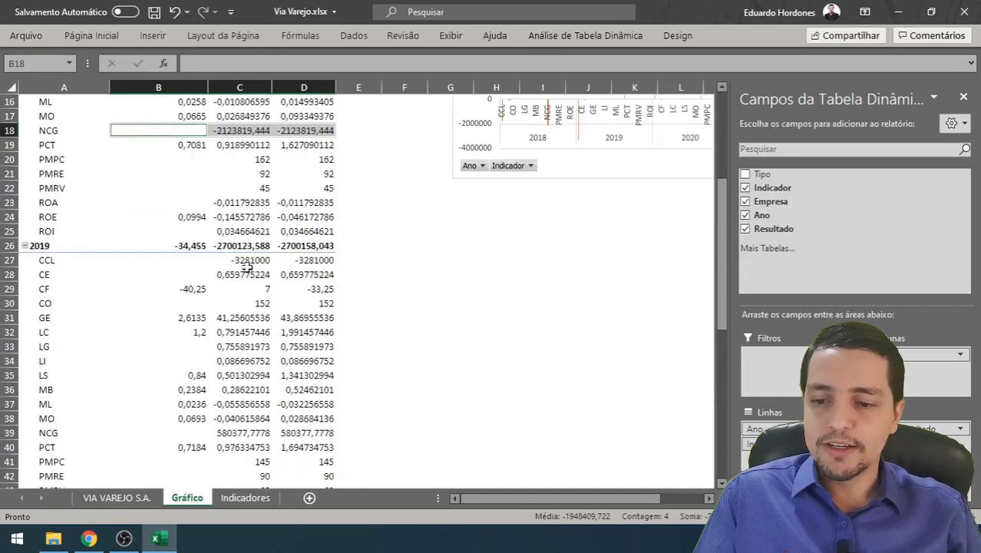
pyautogui.moveTo(188, 261); pyautogui.dragTo(311, 258)
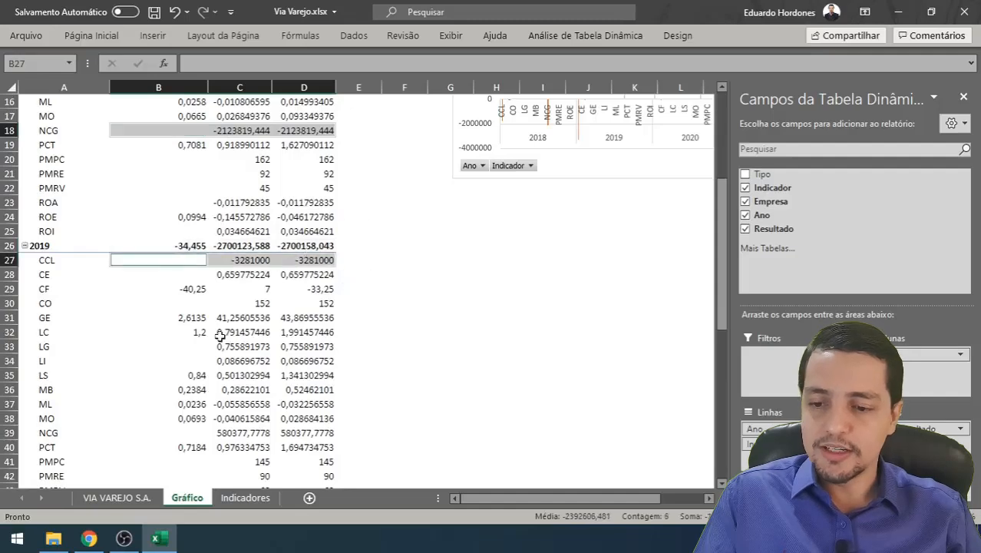
pyautogui.moveTo(190, 432); pyautogui.dragTo(324, 430)
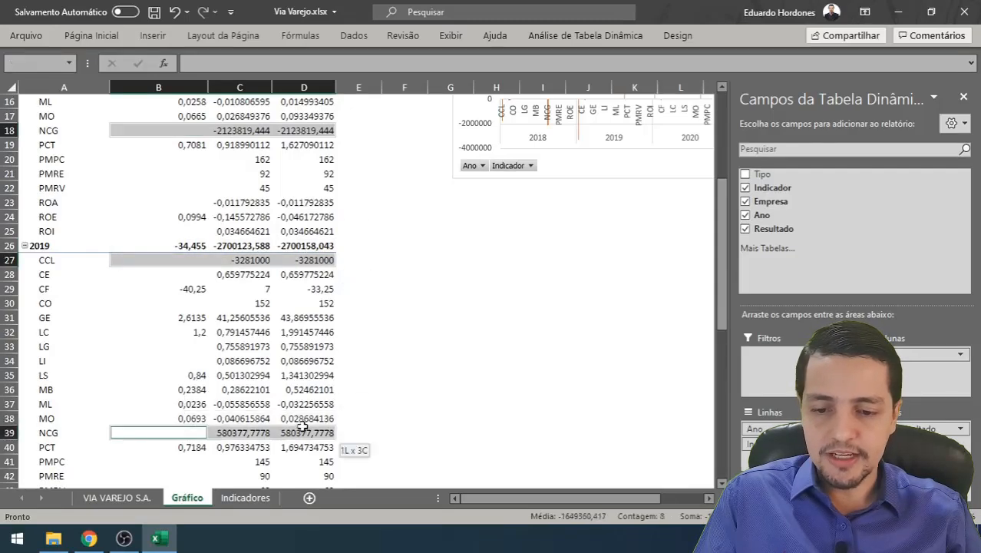
pyautogui.scroll(-7, 324, 371)
pyautogui.moveTo(196, 261); pyautogui.dragTo(281, 261)
pyautogui.scroll(-2, 285, 283)
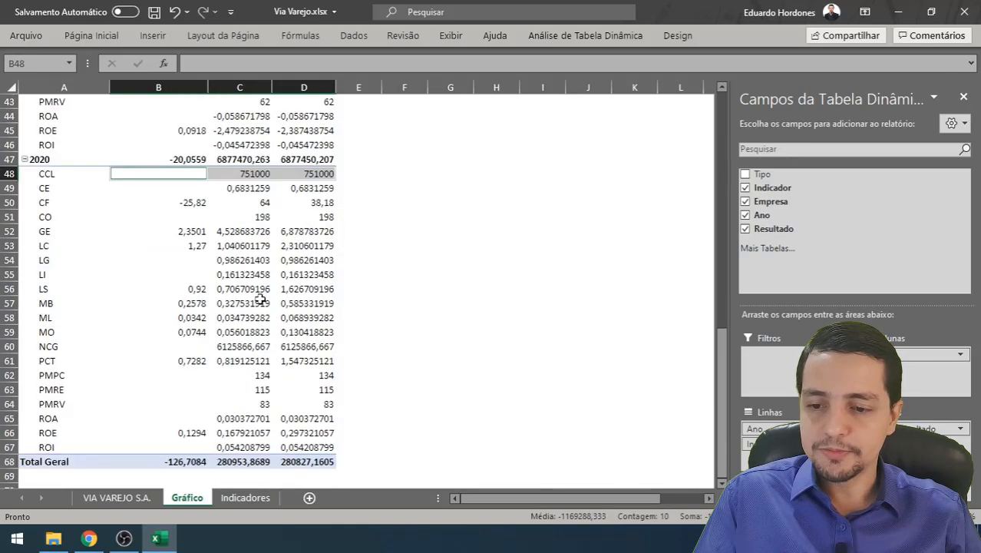
pyautogui.moveTo(201, 346); pyautogui.dragTo(301, 344)
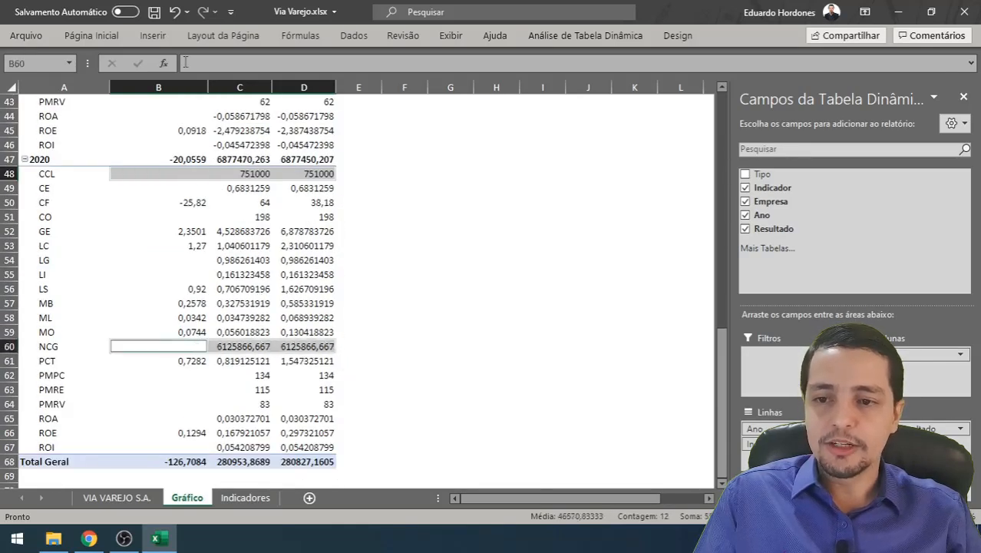
pyautogui.click(108, 37)
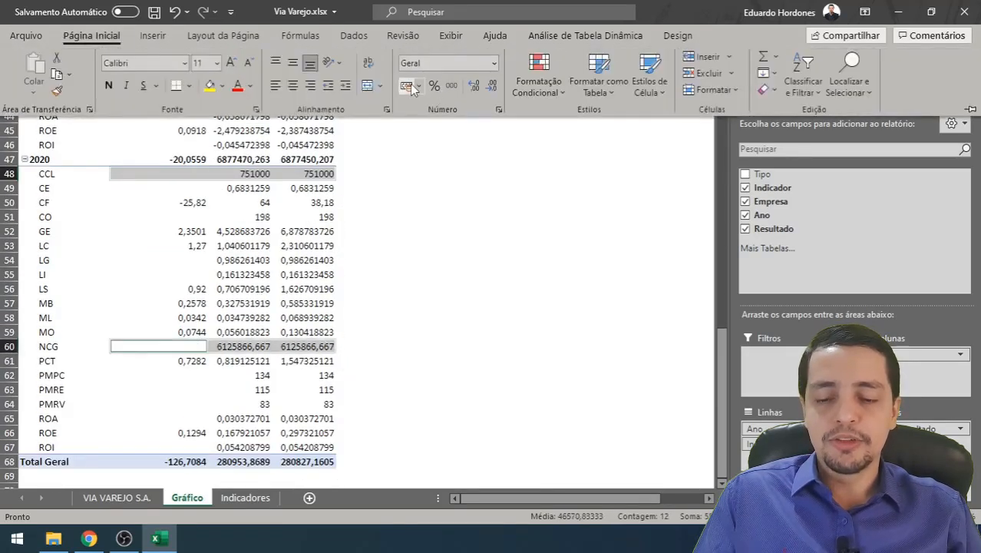
pyautogui.click(412, 87)
pyautogui.scroll(4, 412, 241)
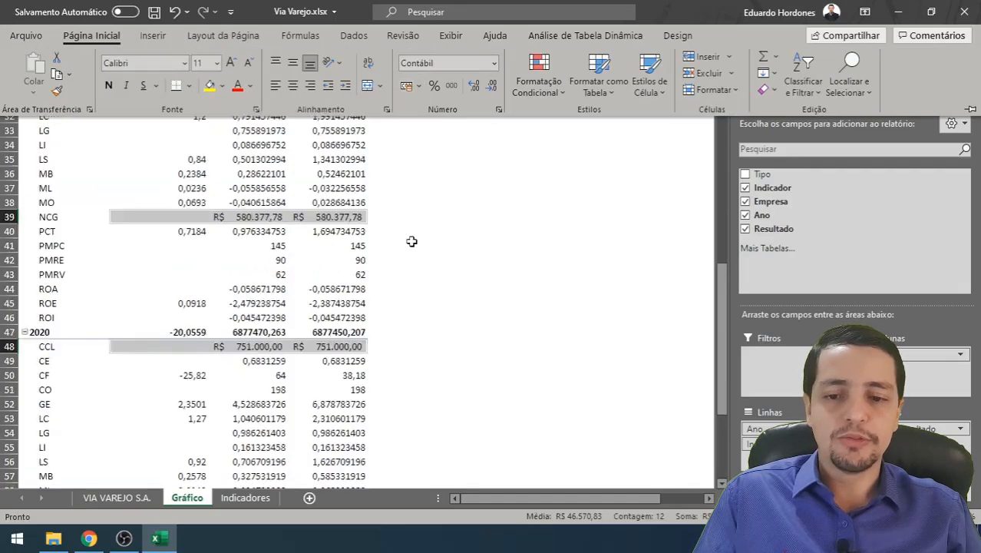
pyautogui.scroll(10, 411, 241)
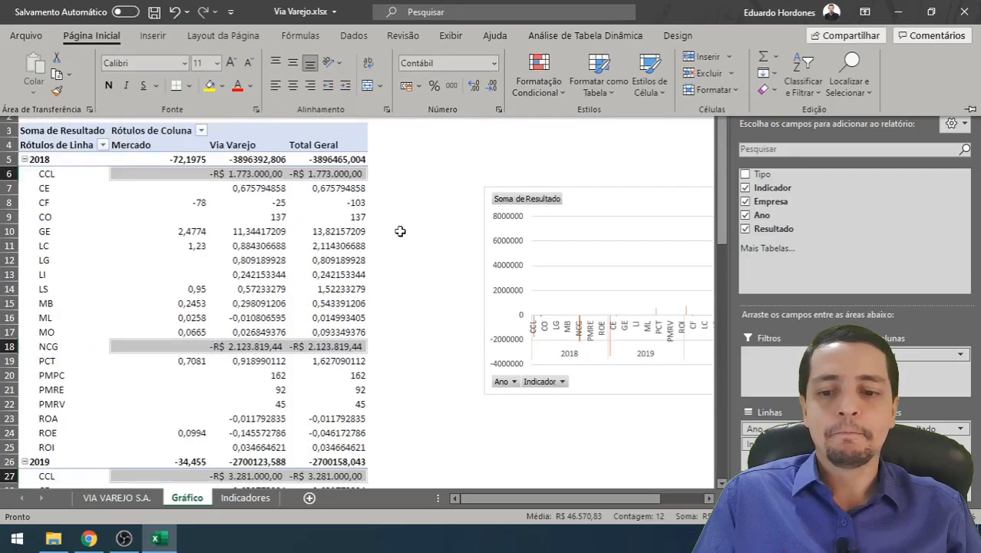
# Format the MB, ML, MO, ROA, ROE and ROI values, totals included, as percentages with two decimals for 2018, 2019 and 2020.
pyautogui.click(325, 247)
pyautogui.click(326, 247)
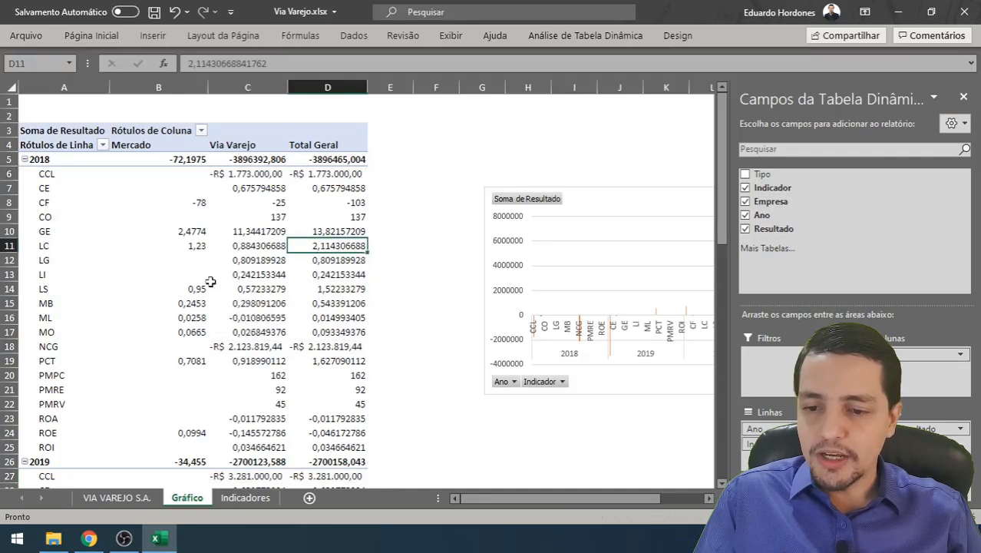
pyautogui.moveTo(192, 305); pyautogui.dragTo(336, 332)
pyautogui.moveTo(201, 417); pyautogui.dragTo(343, 446)
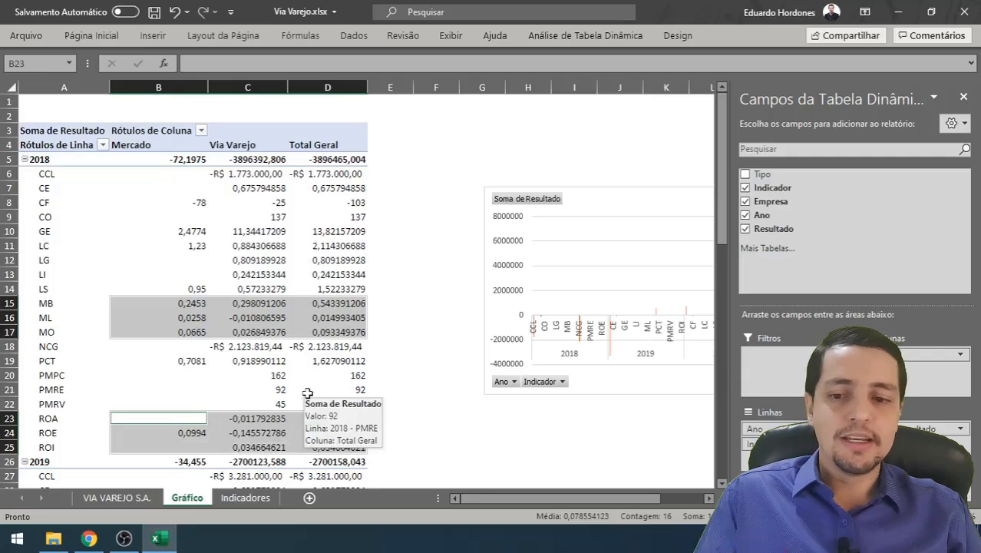
pyautogui.scroll(-5, 265, 361)
pyautogui.scroll(-1, 250, 326)
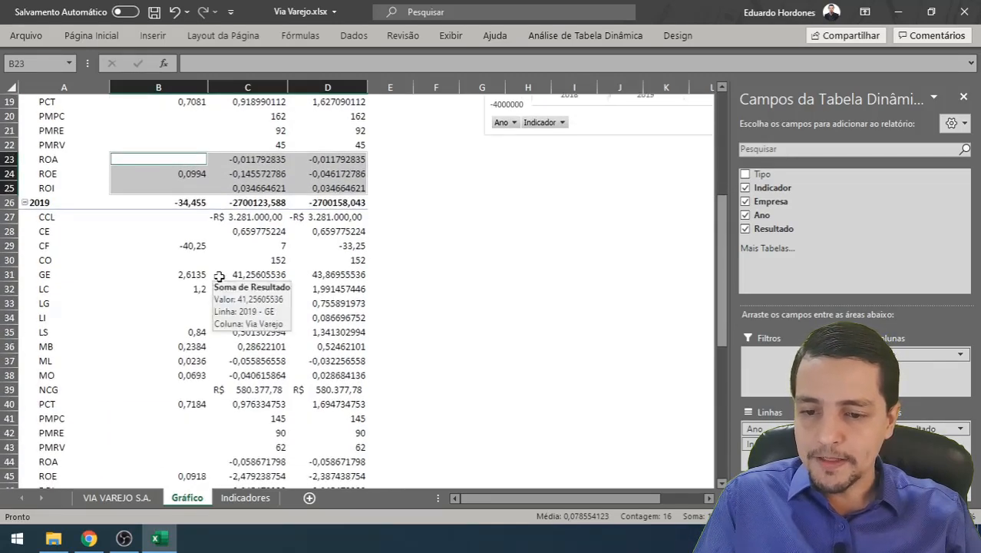
pyautogui.moveTo(181, 347); pyautogui.dragTo(341, 374)
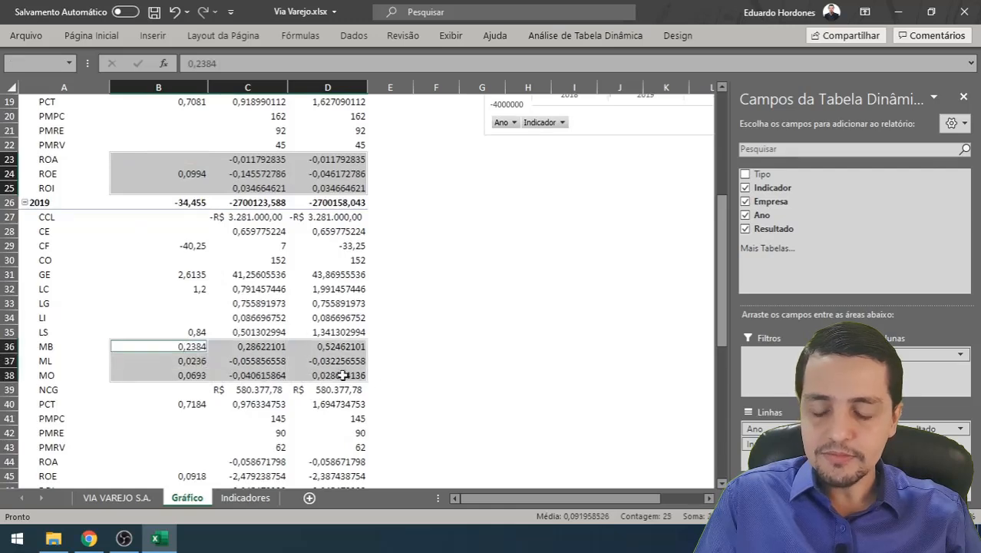
pyautogui.scroll(-3, 322, 365)
pyautogui.keyDown('ctrl'); pyautogui.moveTo(190, 334); pyautogui.dragTo(313, 357); pyautogui.keyUp('ctrl')
pyautogui.scroll(-3, 313, 357)
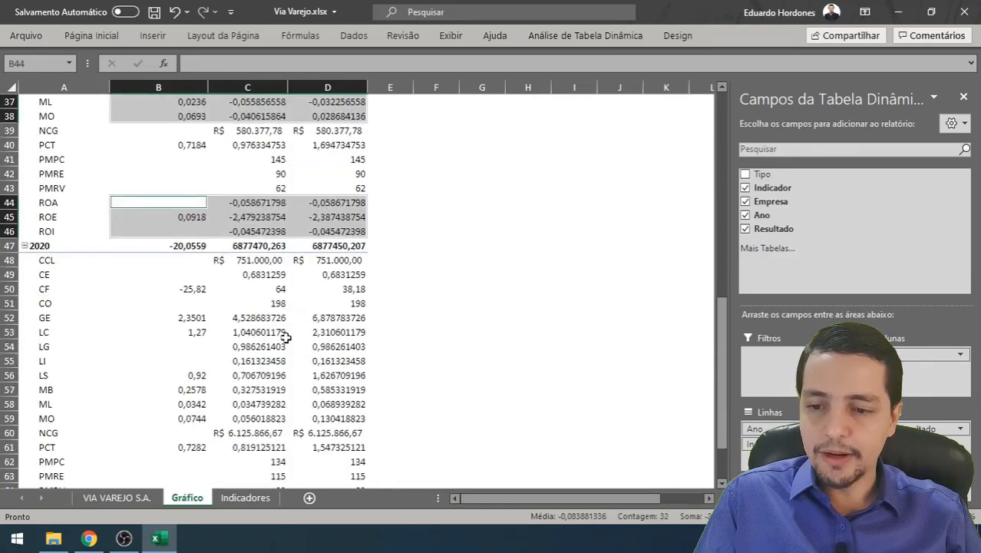
pyautogui.scroll(-1, 286, 338)
pyautogui.keyDown('ctrl'); pyautogui.click(187, 347); pyautogui.keyUp('ctrl')
pyautogui.keyDown('ctrl'); pyautogui.moveTo(186, 347); pyautogui.dragTo(307, 362); pyautogui.keyUp('ctrl')
pyautogui.scroll(-3, 250, 340)
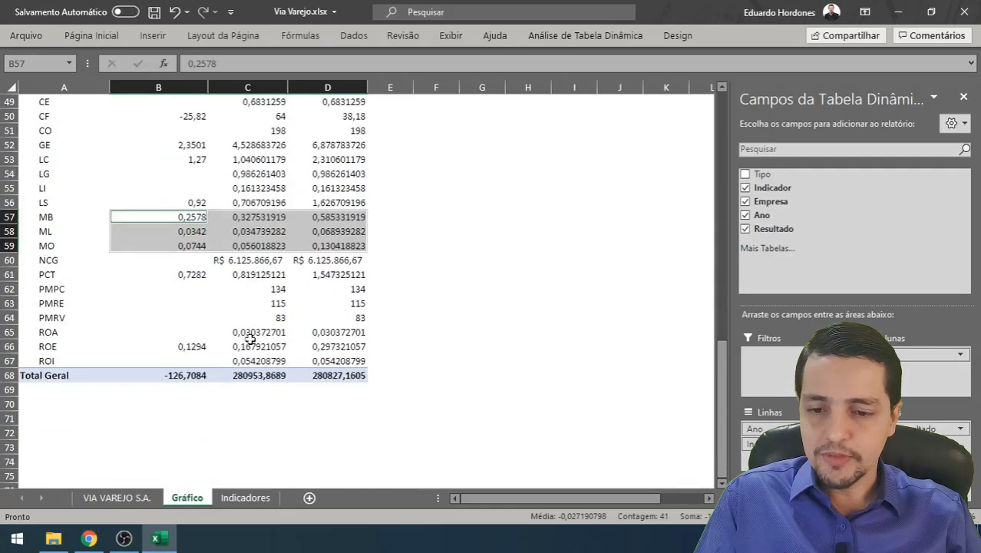
pyautogui.keyDown('ctrl'); pyautogui.moveTo(188, 336); pyautogui.dragTo(349, 353); pyautogui.keyUp('ctrl')
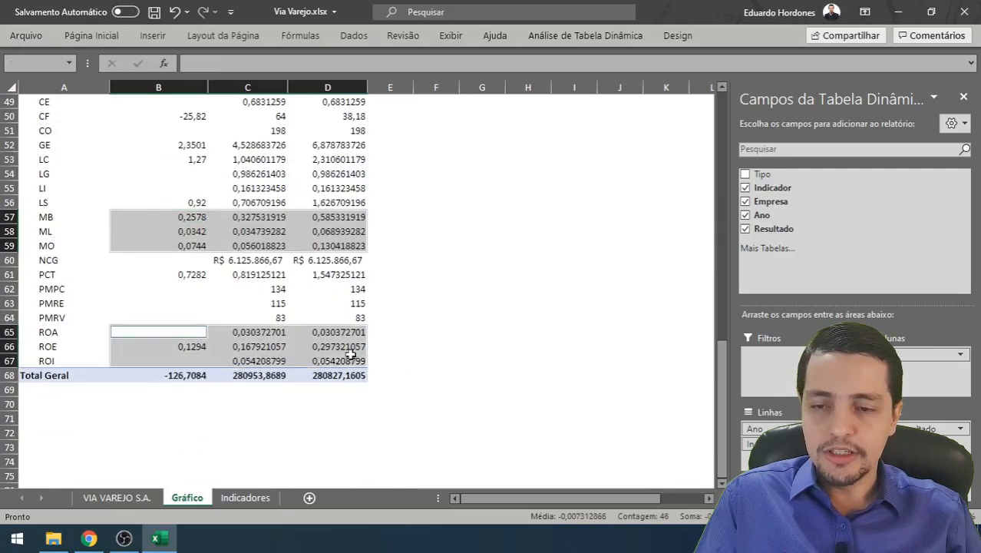
pyautogui.click(113, 37)
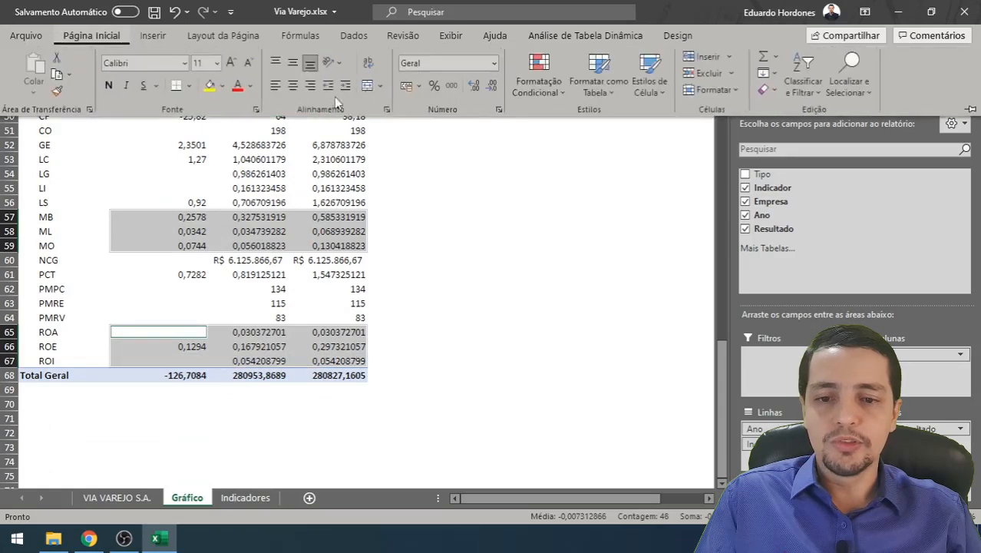
pyautogui.click(438, 88)
pyautogui.click(473, 85)
pyautogui.click(473, 85)
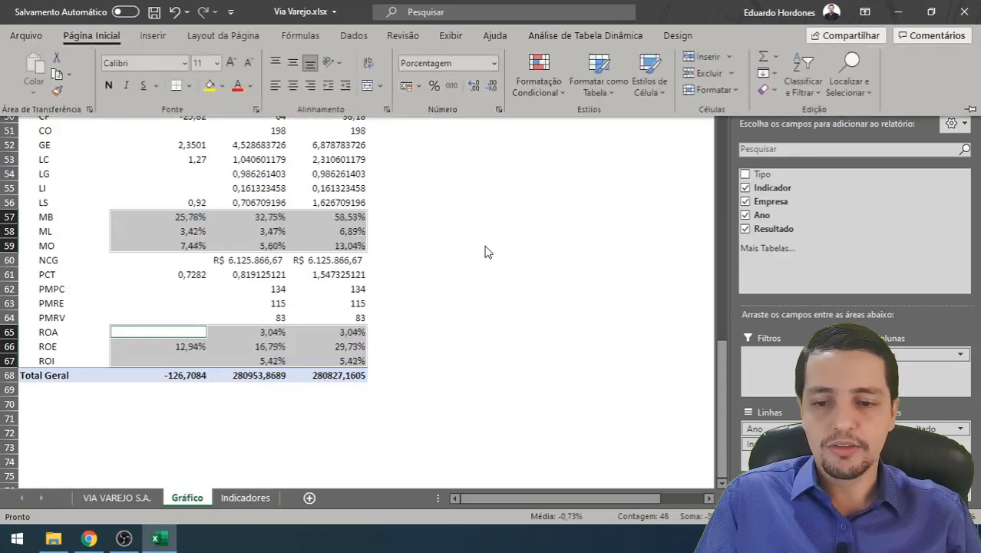
# Show the CE, GE, LC, LG, LI and LS values, totals included, with two decimal places for 2018, 2019 and 2020.
pyautogui.scroll(14, 476, 229)
pyautogui.scroll(2, 477, 229)
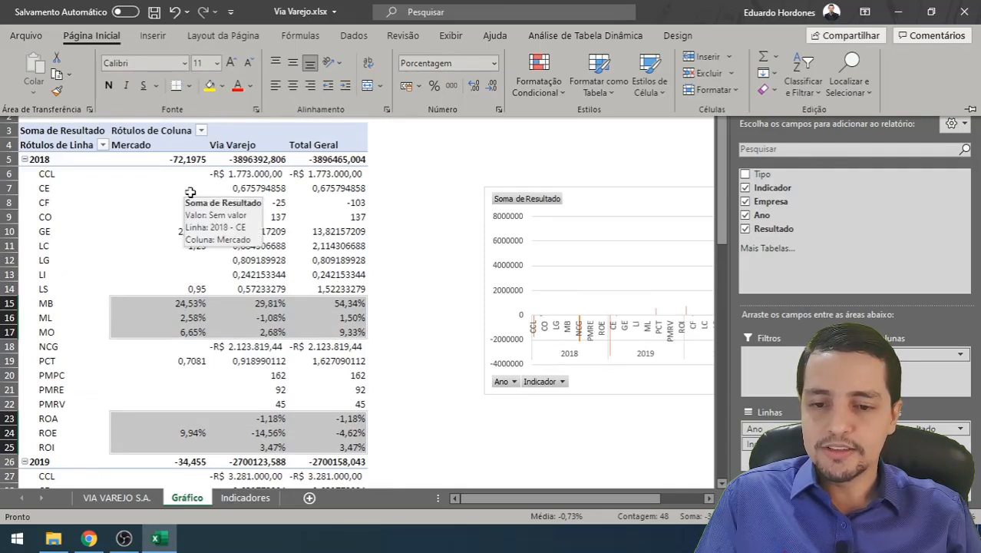
pyautogui.moveTo(191, 192); pyautogui.dragTo(323, 284)
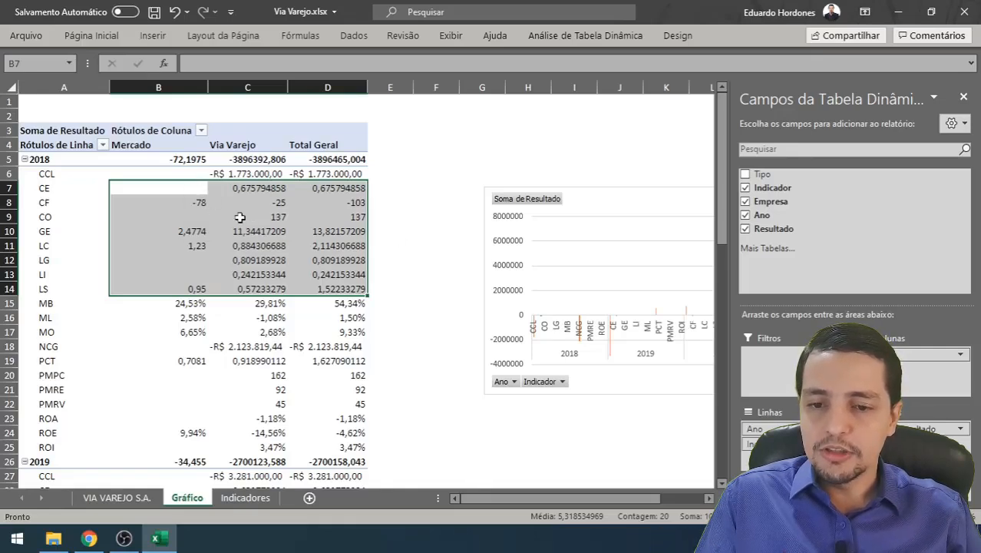
pyautogui.click(204, 190)
pyautogui.moveTo(206, 191); pyautogui.dragTo(324, 189)
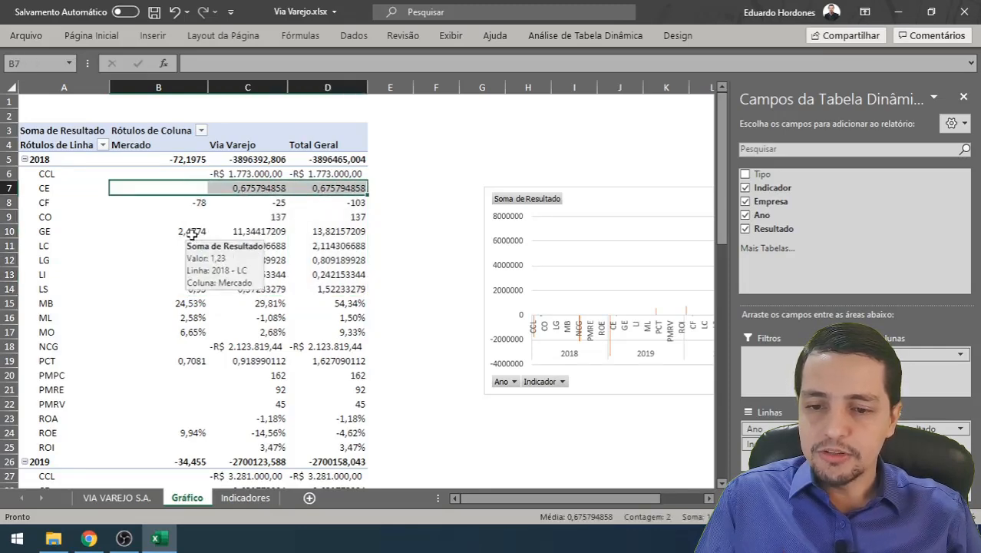
pyautogui.moveTo(191, 233)
pyautogui.mouseDown()
pyautogui.moveTo(191, 278)
pyautogui.moveTo(207, 288)
pyautogui.moveTo(362, 285)
pyautogui.mouseUp()
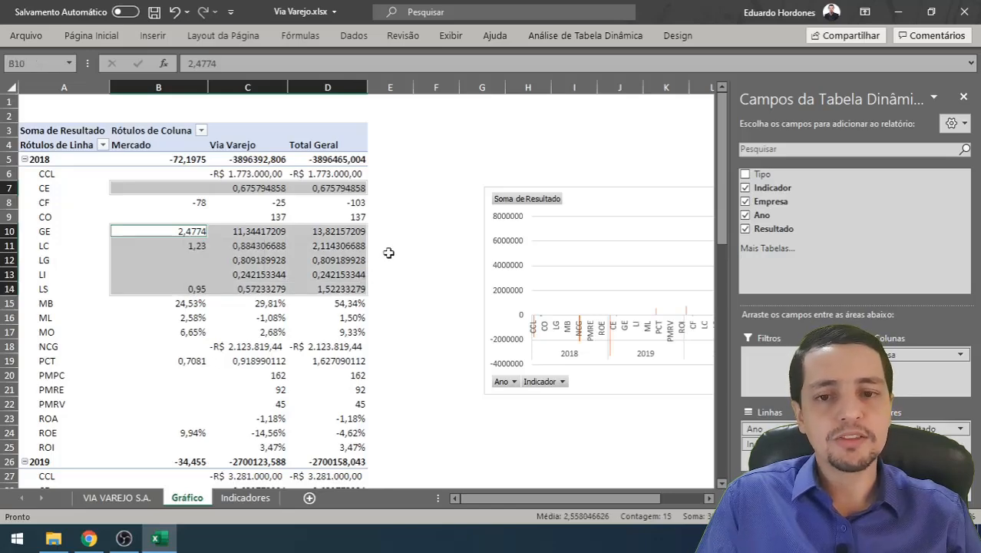
pyautogui.scroll(-6, 386, 247)
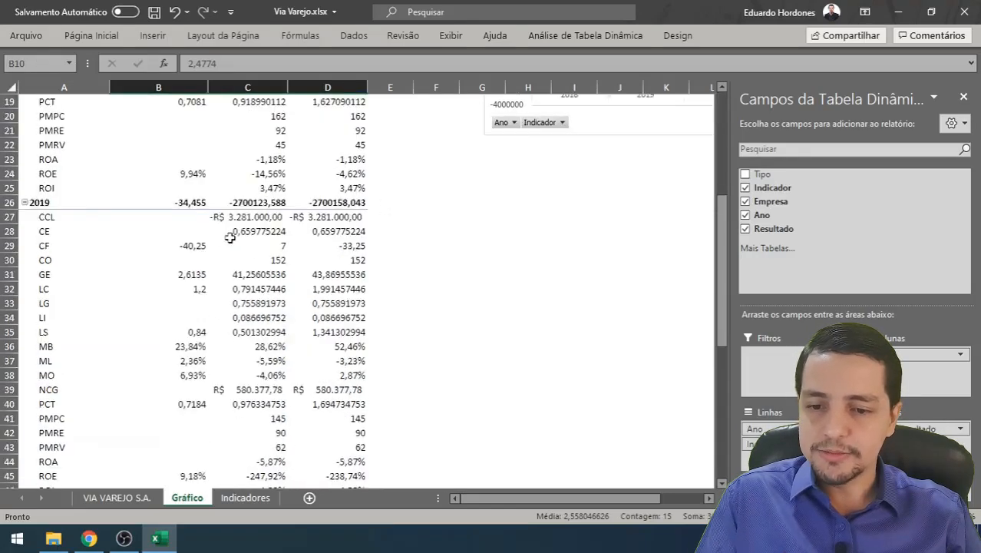
pyautogui.moveTo(195, 229); pyautogui.dragTo(310, 234)
pyautogui.moveTo(197, 273); pyautogui.dragTo(325, 319)
pyautogui.scroll(-3, 325, 320)
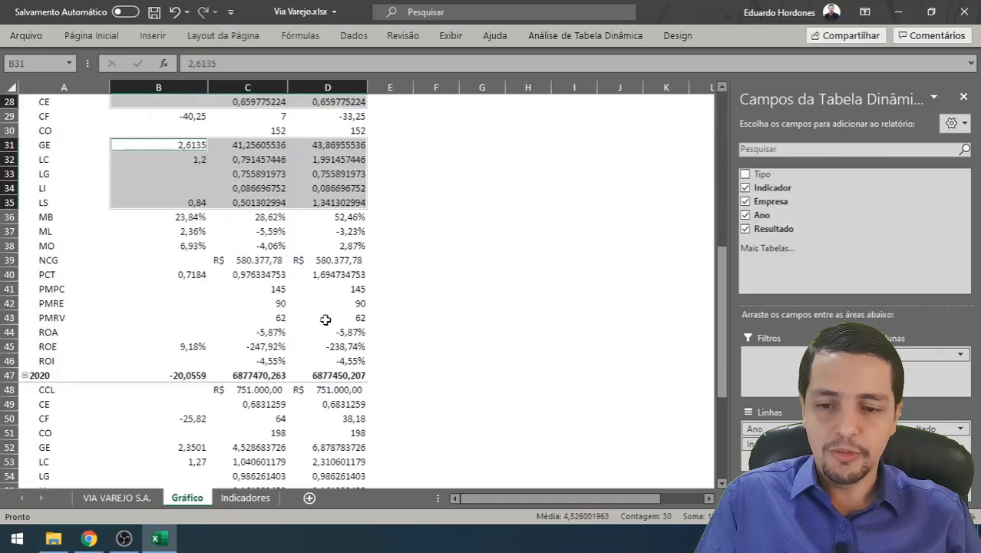
pyautogui.scroll(-2, 323, 316)
pyautogui.moveTo(186, 320); pyautogui.dragTo(310, 316)
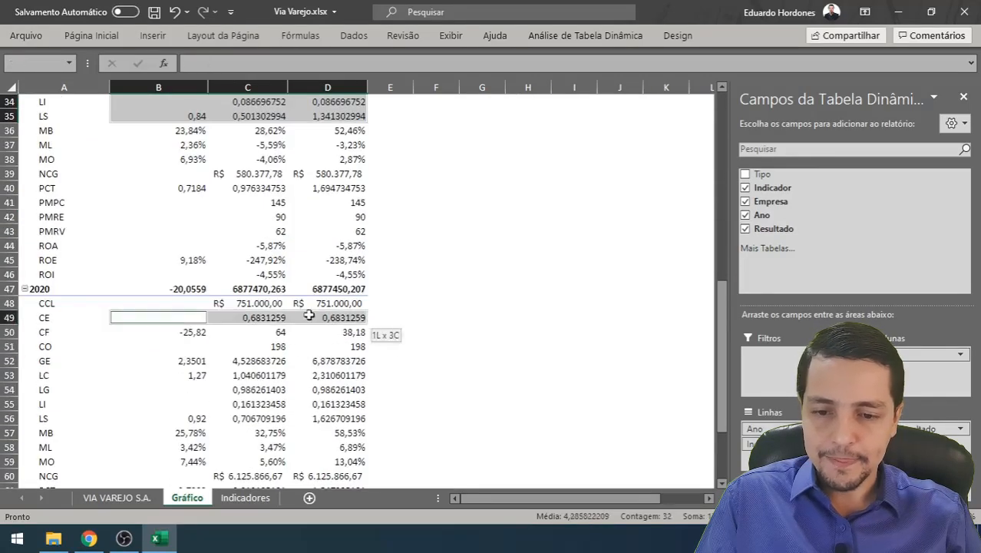
pyautogui.scroll(-3, 307, 316)
pyautogui.moveTo(197, 232); pyautogui.dragTo(339, 288)
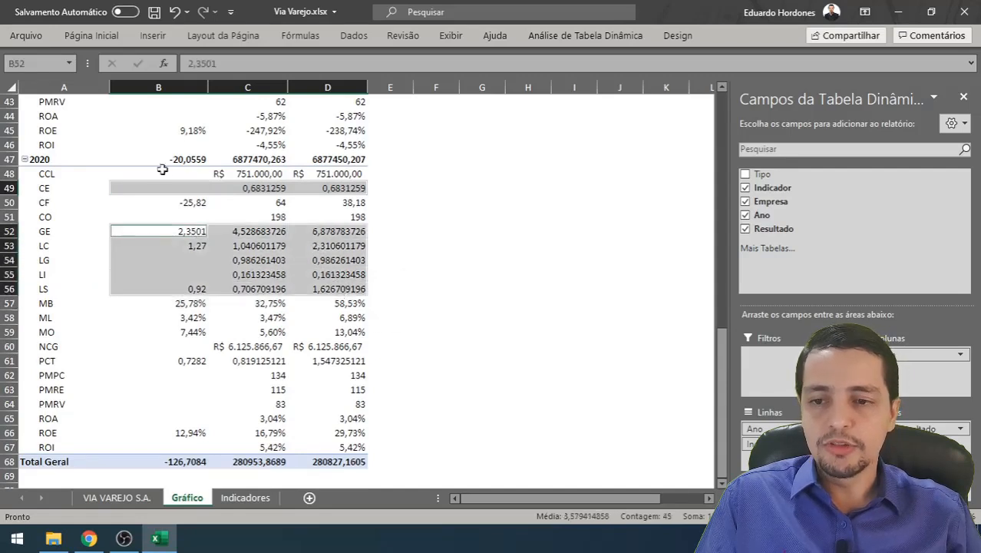
pyautogui.click(91, 35)
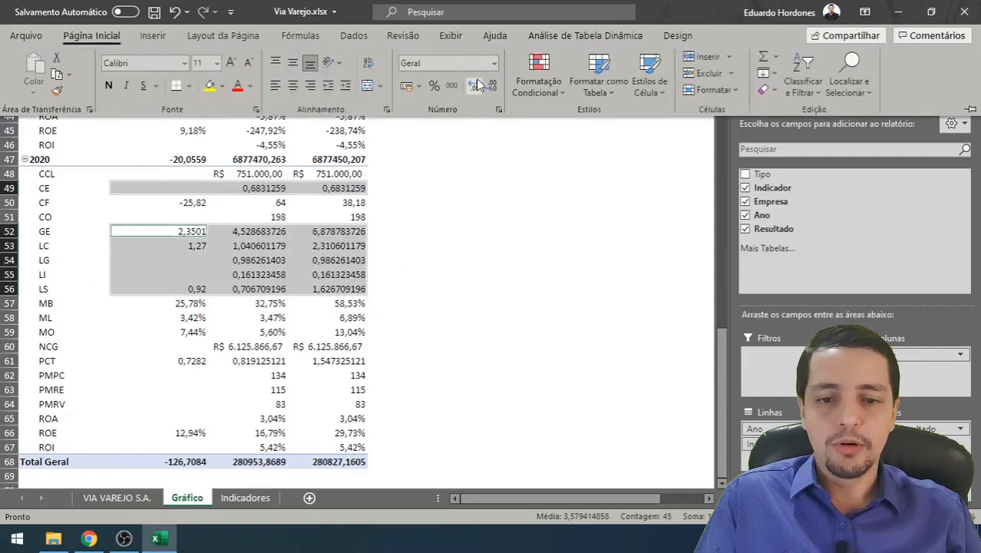
pyautogui.click(473, 85)
pyautogui.click(475, 86)
pyautogui.click(491, 86)
pyautogui.click(491, 86)
pyautogui.click(492, 86)
pyautogui.click(491, 85)
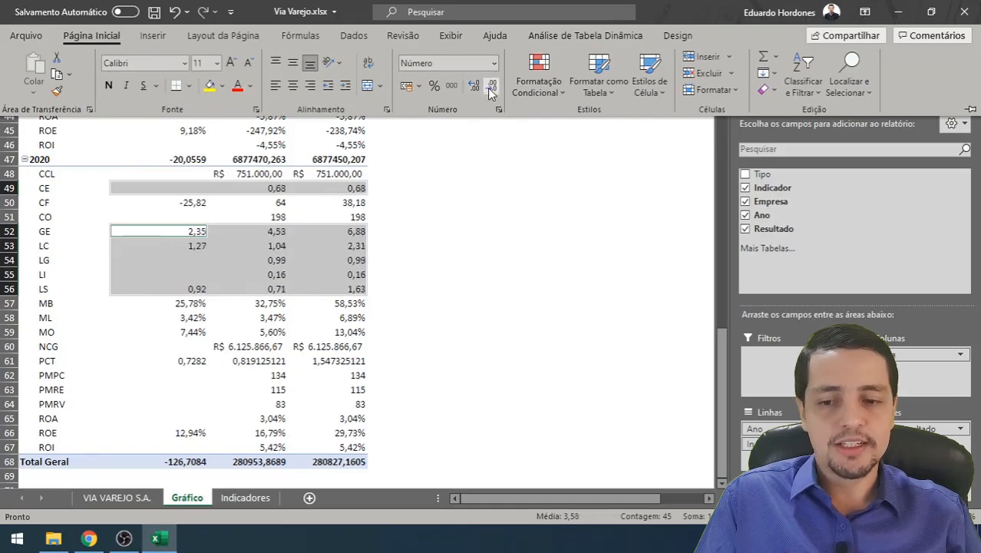
pyautogui.click(427, 261)
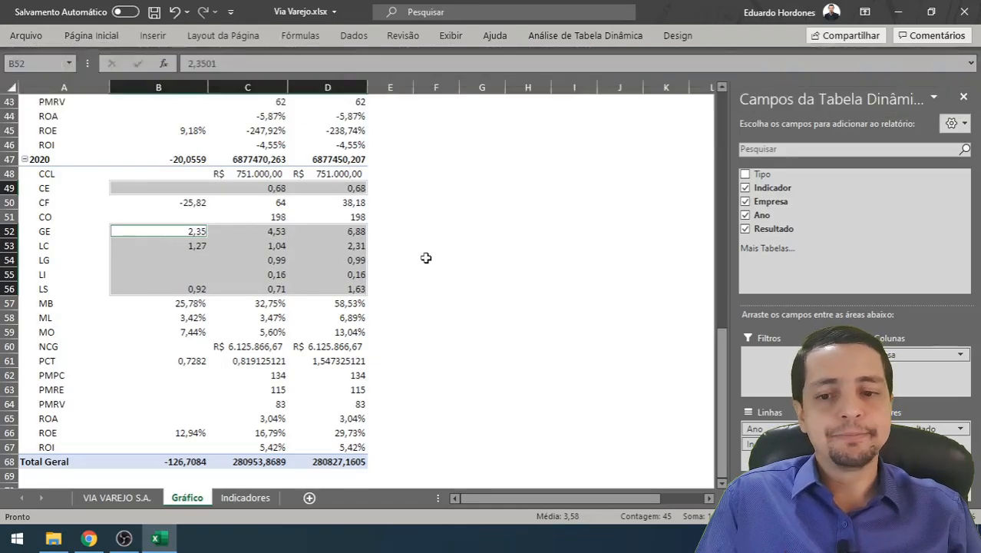
# Remove the Total Geral column from the PivotTable.
pyautogui.scroll(14, 427, 260)
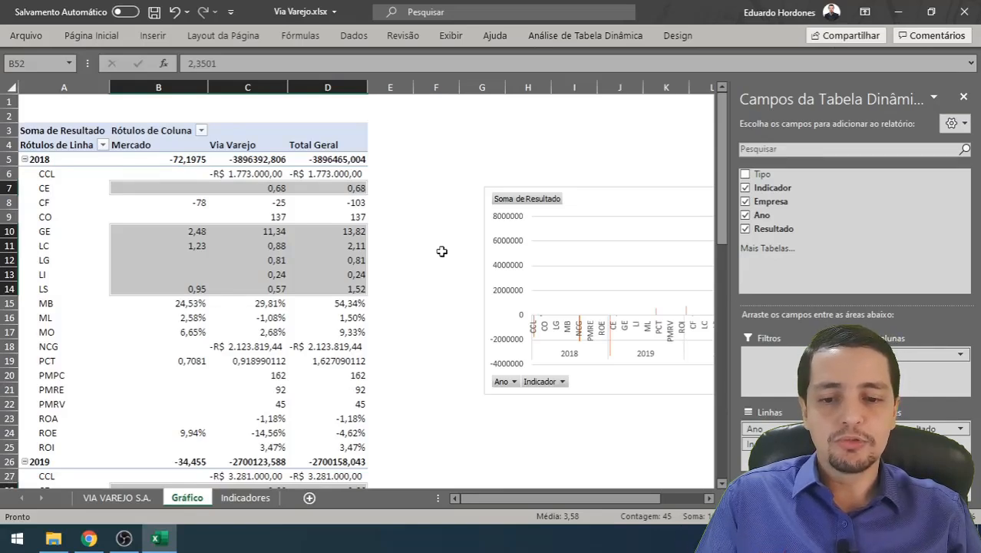
pyautogui.click(416, 216)
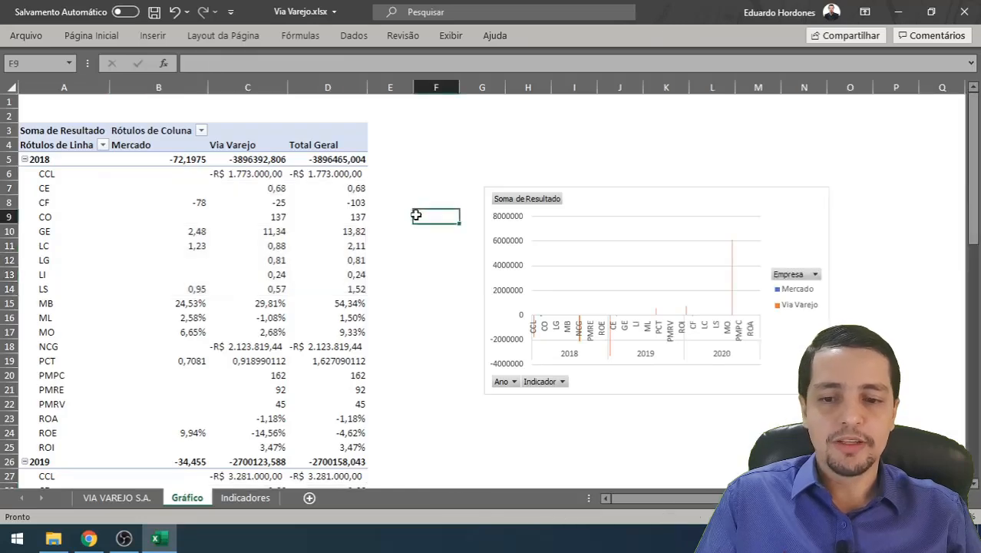
pyautogui.click(269, 219)
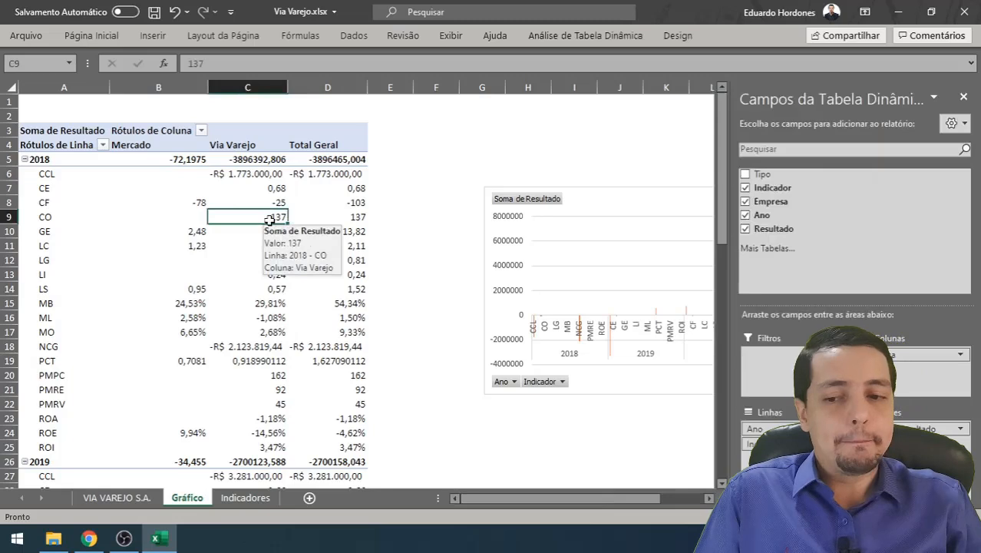
pyautogui.rightClick(336, 146)
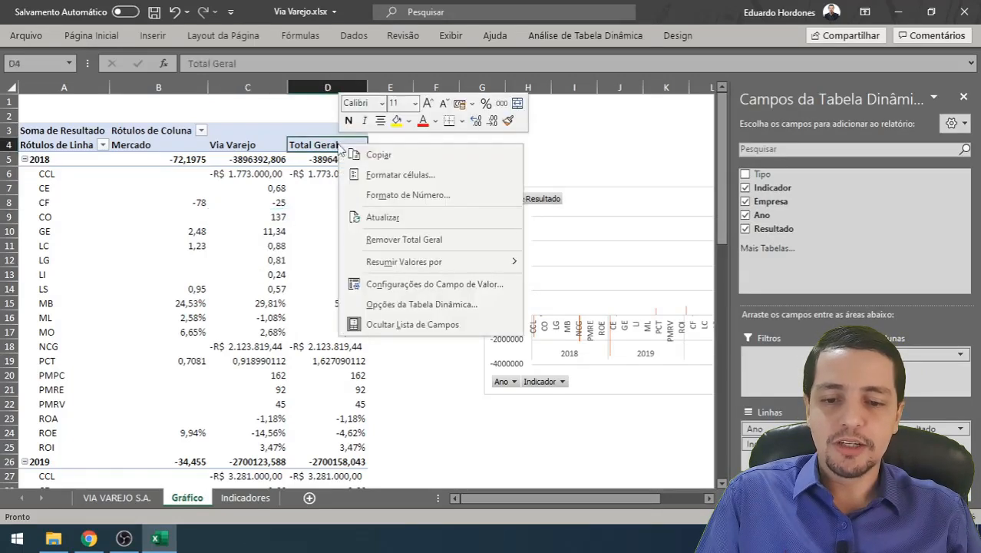
pyautogui.click(392, 238)
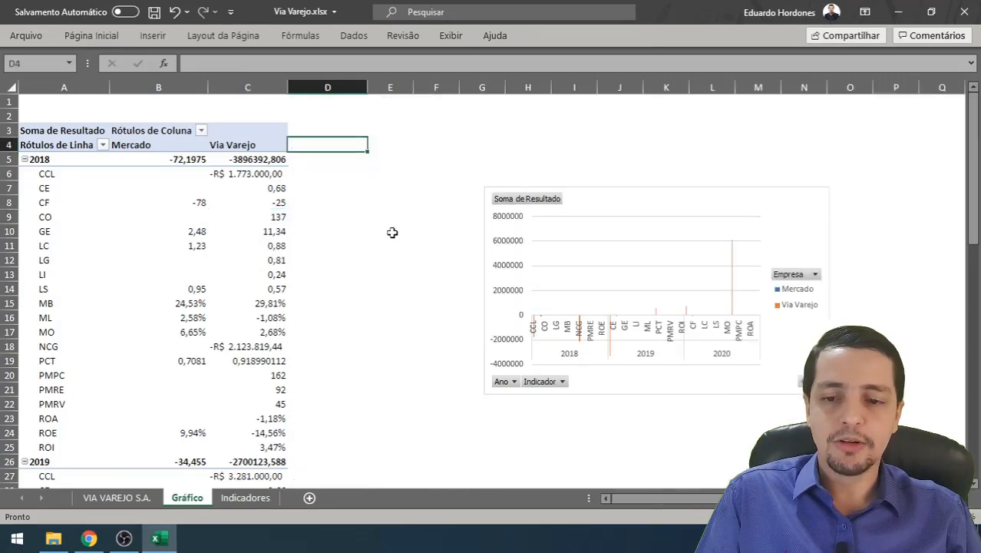
pyautogui.click(364, 205)
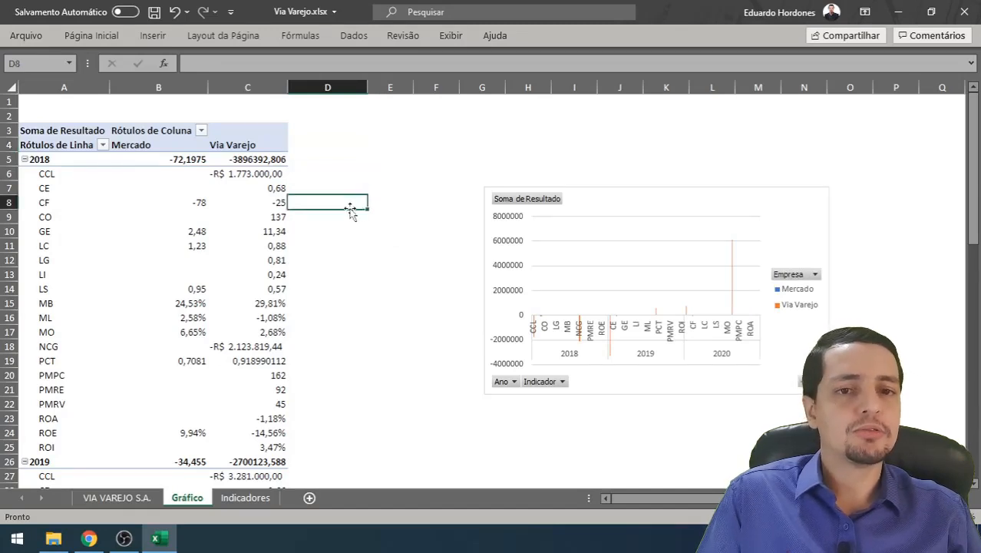
# Insert slicers for the Tipo and Indicador fields of the PivotTable.
pyautogui.click(193, 160)
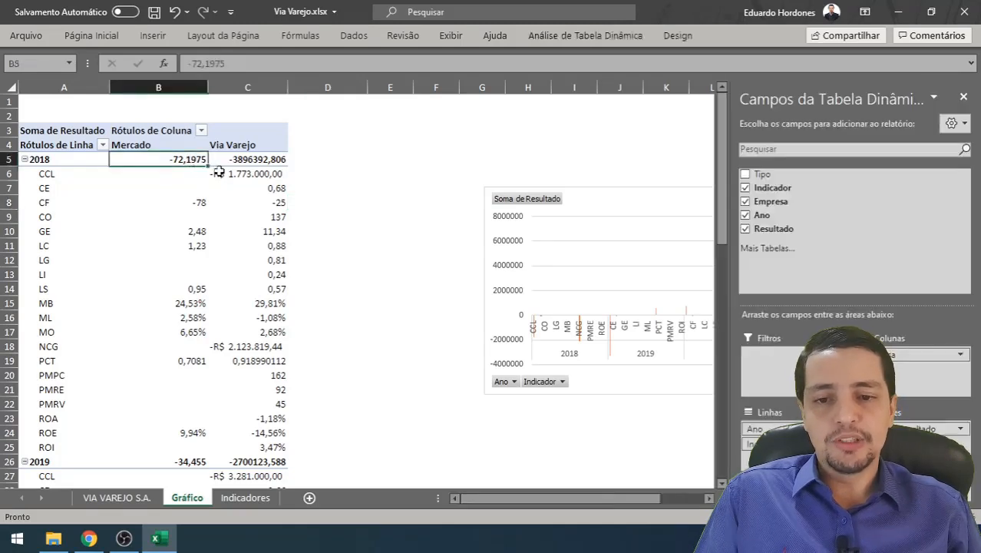
pyautogui.click(567, 36)
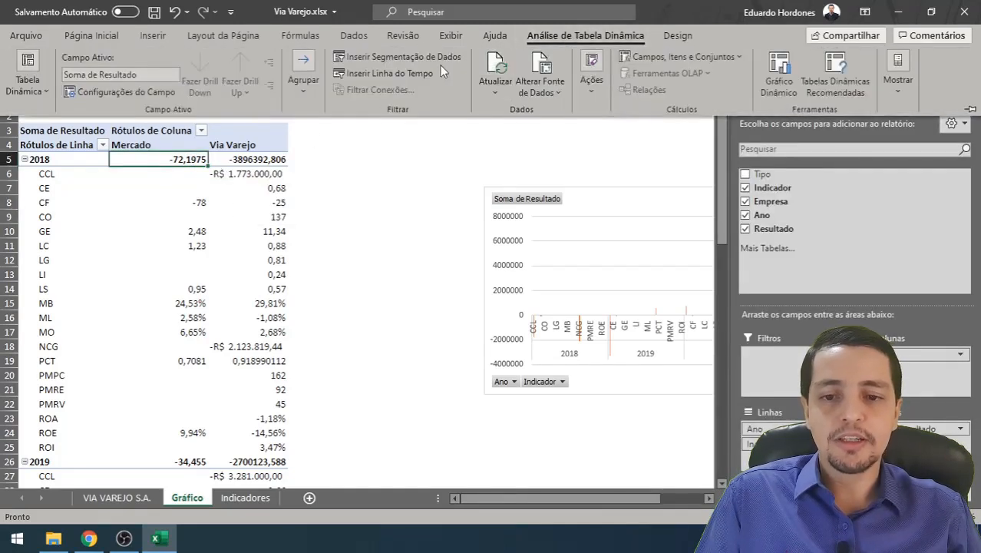
pyautogui.click(437, 64)
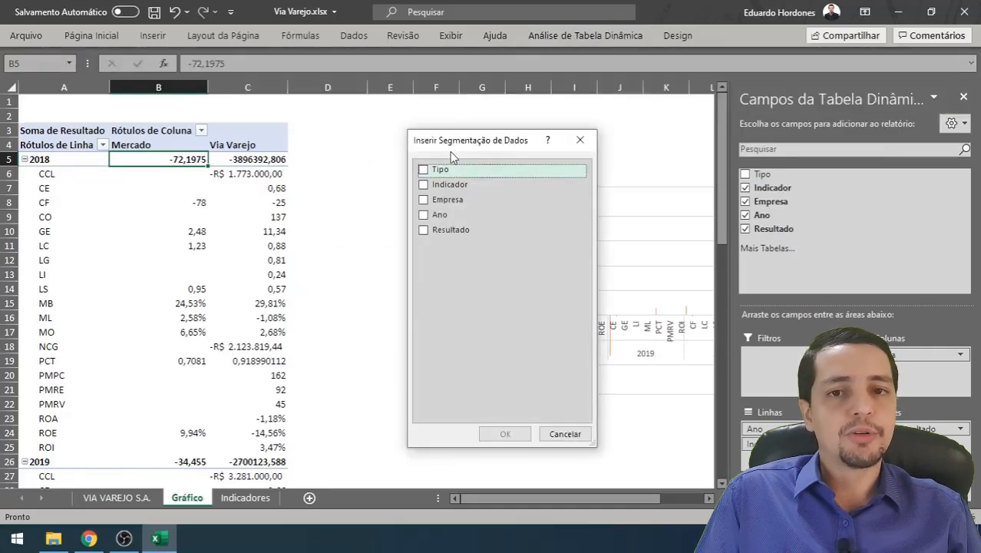
pyautogui.click(423, 169)
pyautogui.click(424, 185)
pyautogui.click(505, 432)
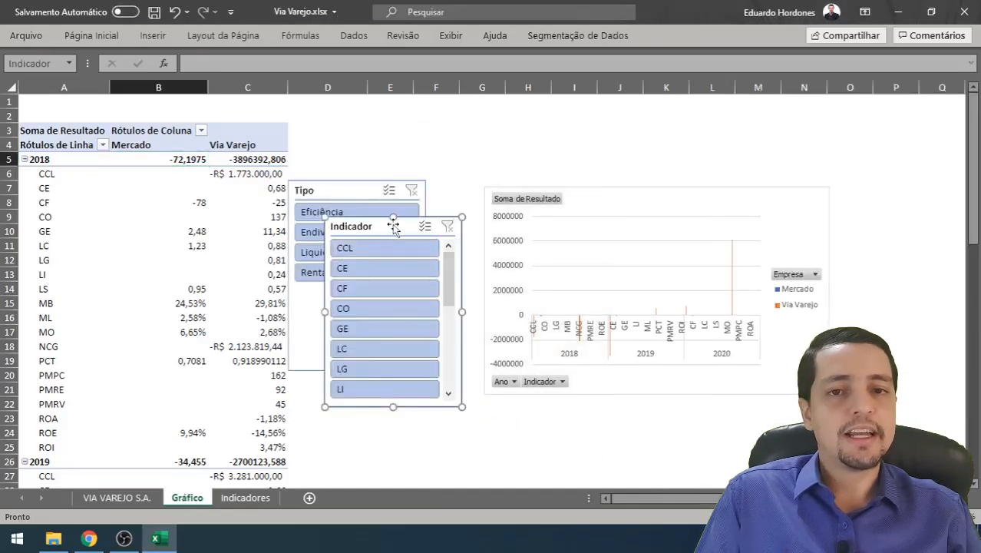
# Place the Tipo and Indicador slicers side by side over the PivotTable, starting at about row 12 with Tipo over column A.
pyautogui.click(445, 149)
pyautogui.moveTo(352, 192); pyautogui.dragTo(81, 269)
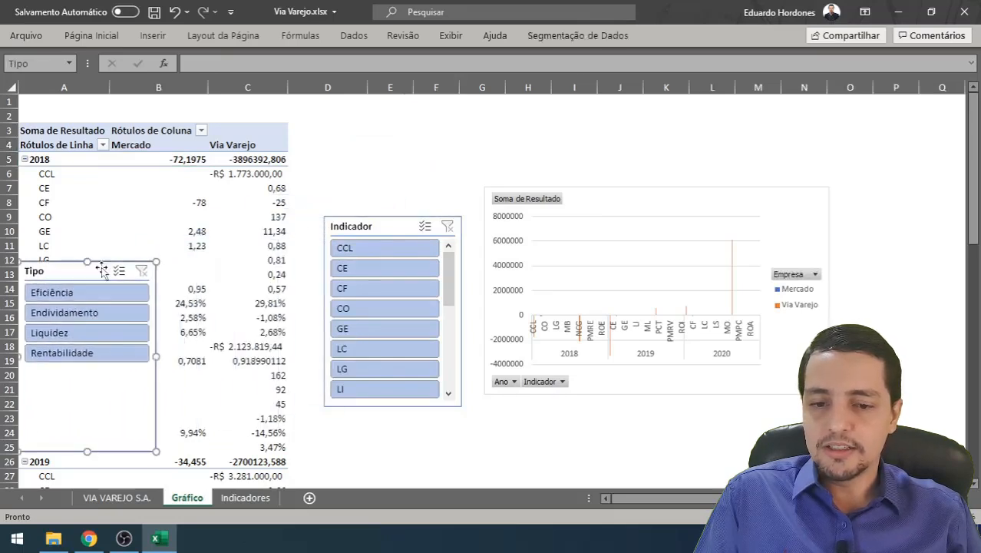
pyautogui.moveTo(360, 233); pyautogui.dragTo(192, 272)
pyautogui.click(370, 261)
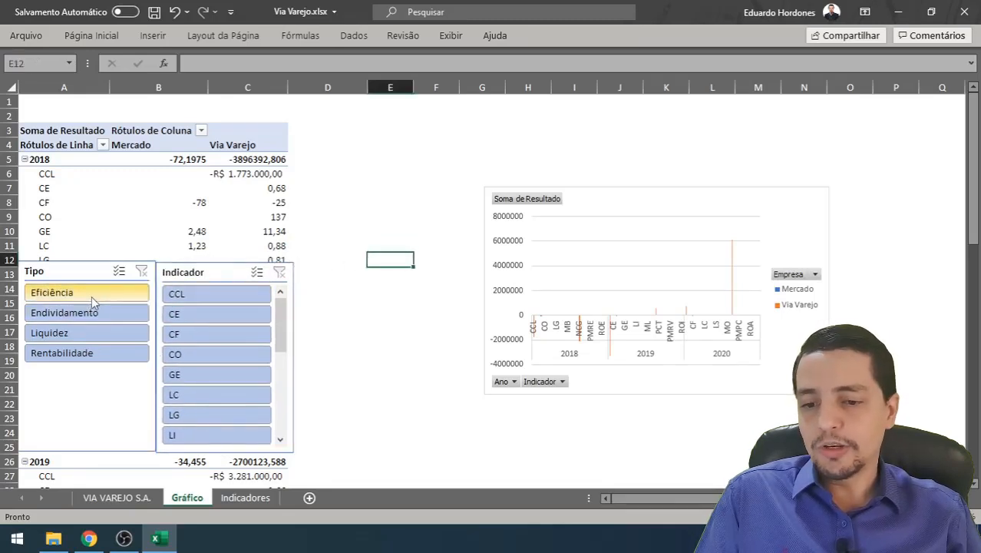
# Filter the Tipo slicer to Rentabilidade and move the PivotChart up beside the PivotTable, starting at about cell E2.
pyautogui.click(87, 353)
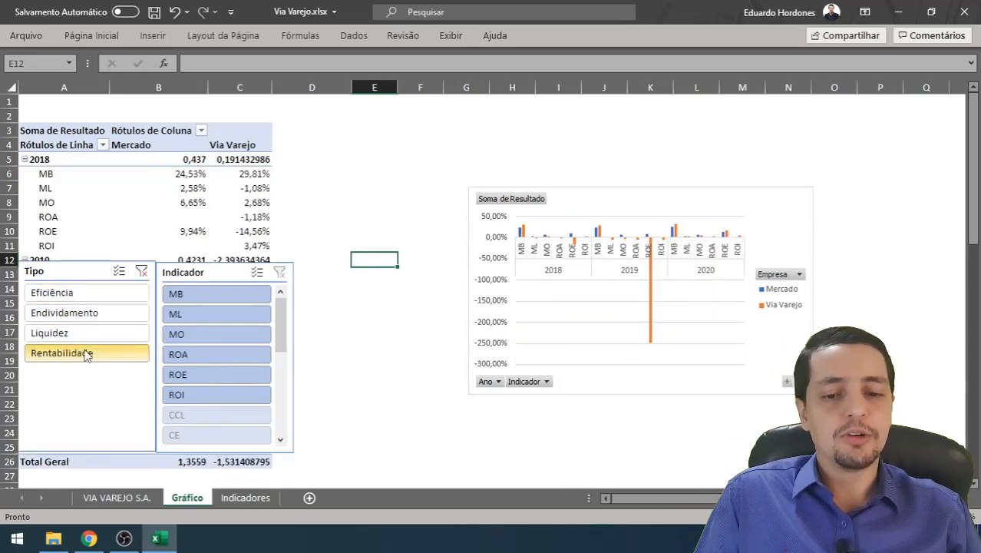
pyautogui.moveTo(801, 188); pyautogui.dragTo(713, 123)
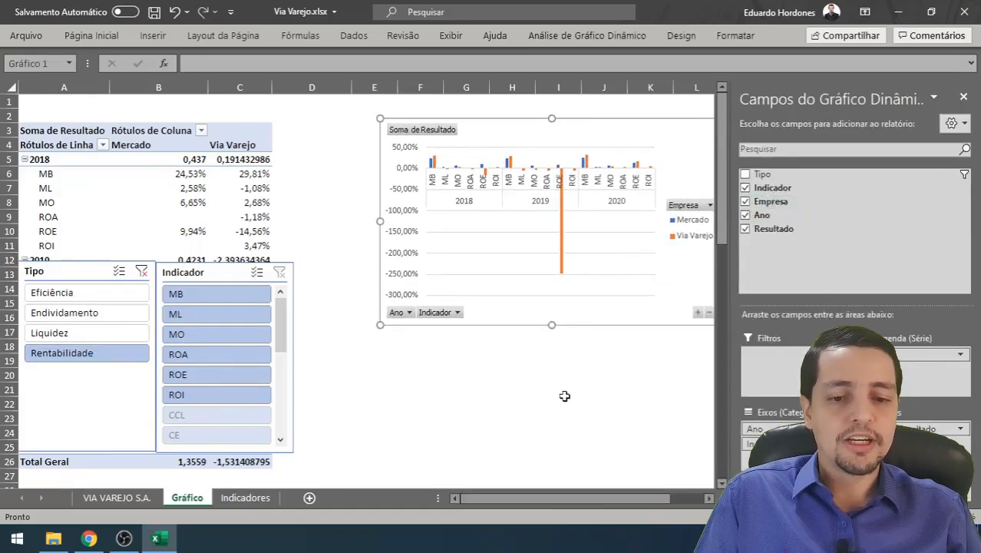
pyautogui.click(558, 390)
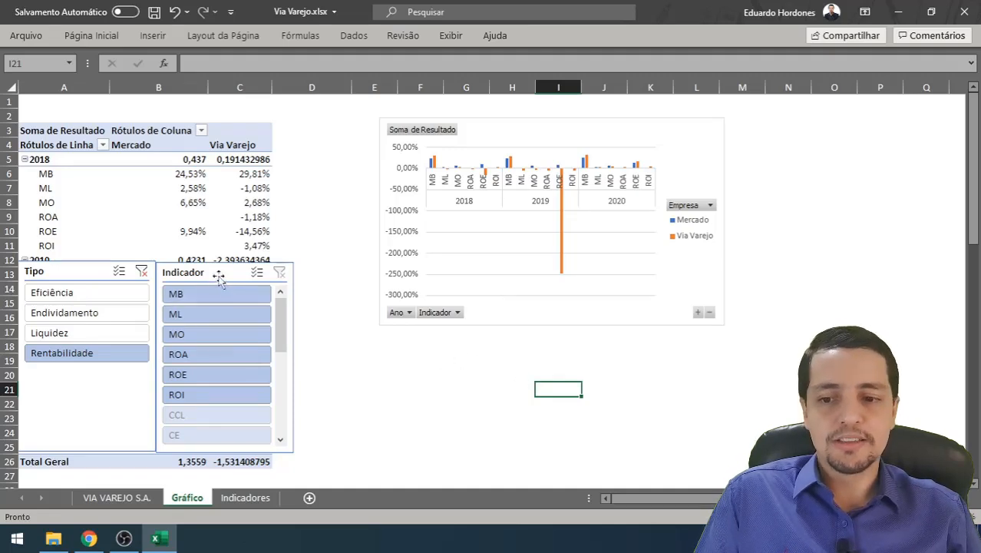
# Filter the Indicador slicer to ROE.
pyautogui.click(214, 374)
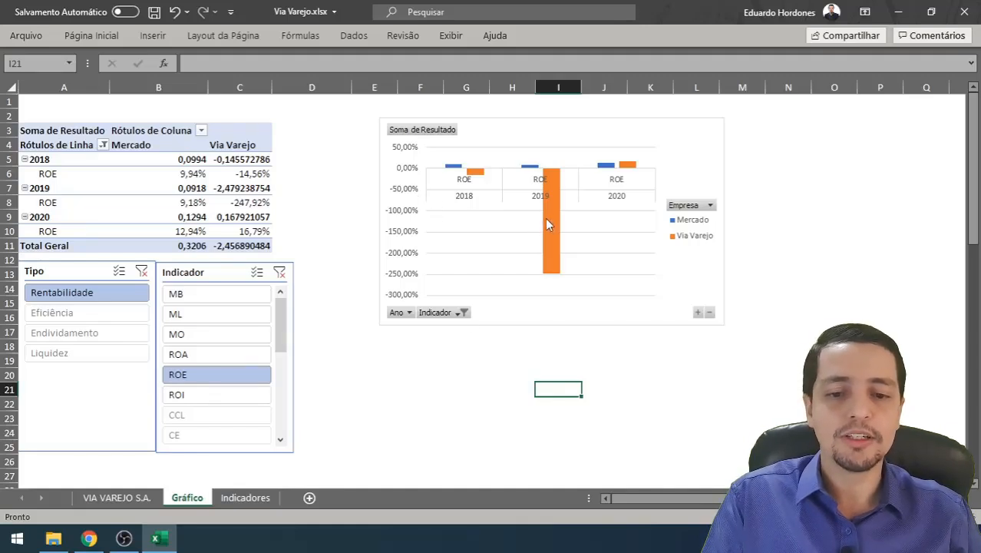
pyautogui.moveTo(544, 221)
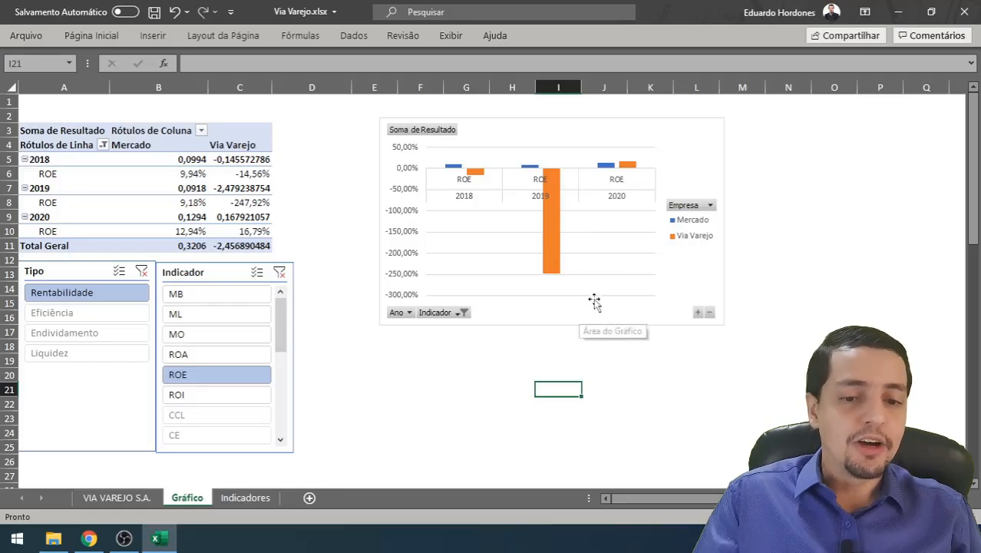
pyautogui.click(629, 168)
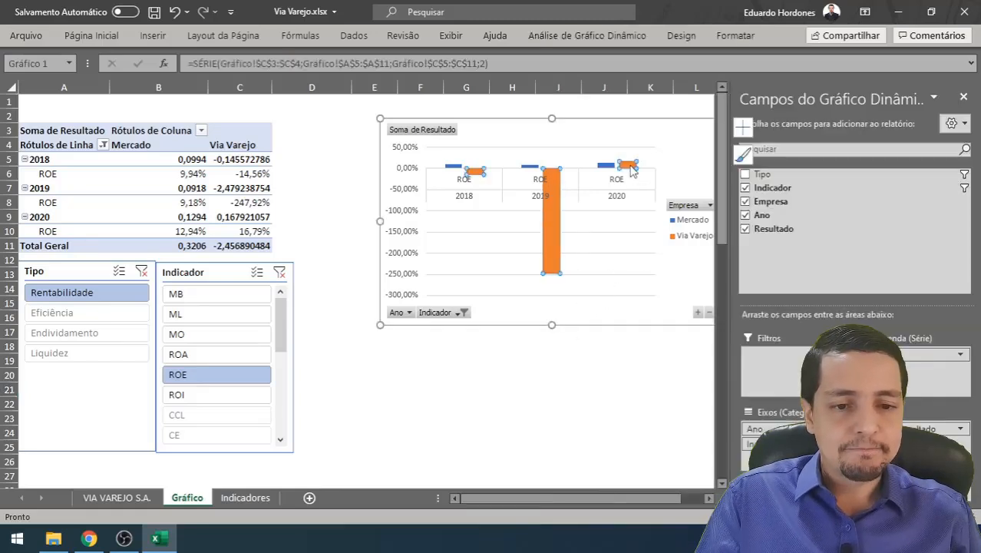
pyautogui.click(629, 385)
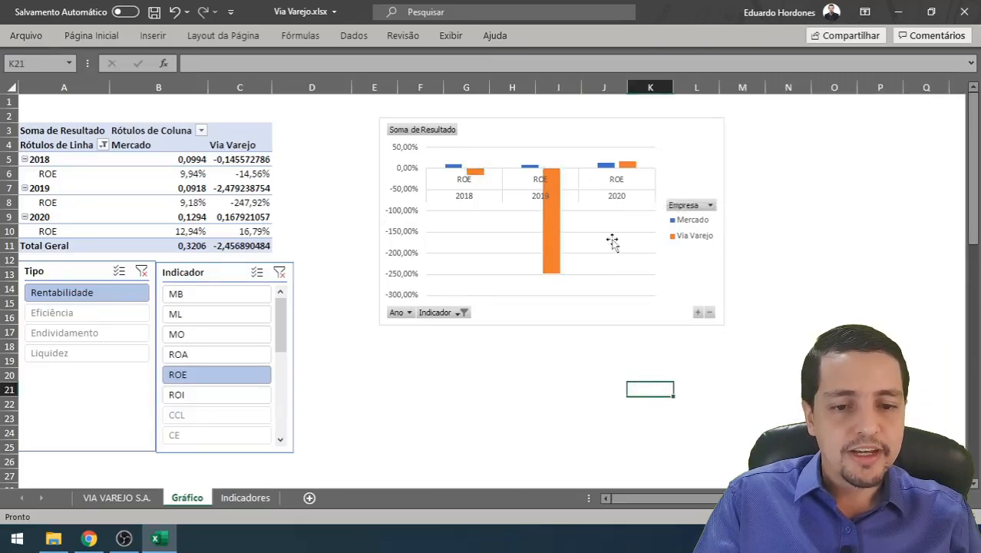
# Add data labels to the Via Varejo series of the PivotChart.
pyautogui.click(548, 219)
pyautogui.rightClick(549, 222)
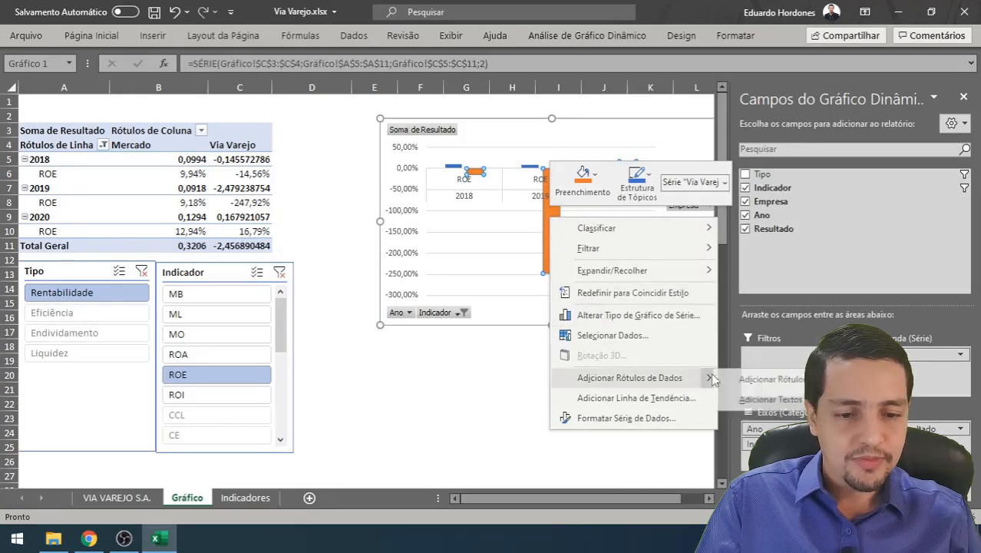
pyautogui.moveTo(714, 383)
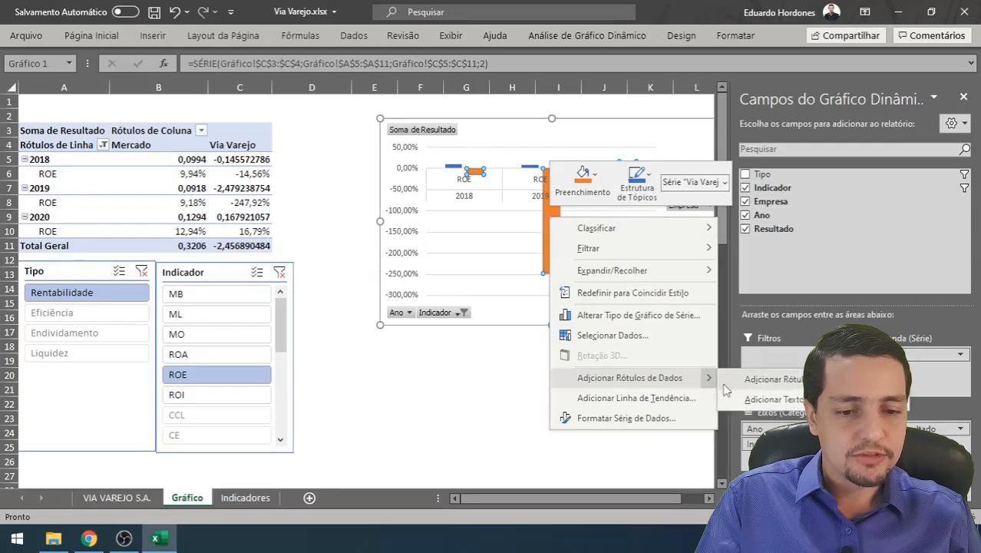
pyautogui.click(760, 379)
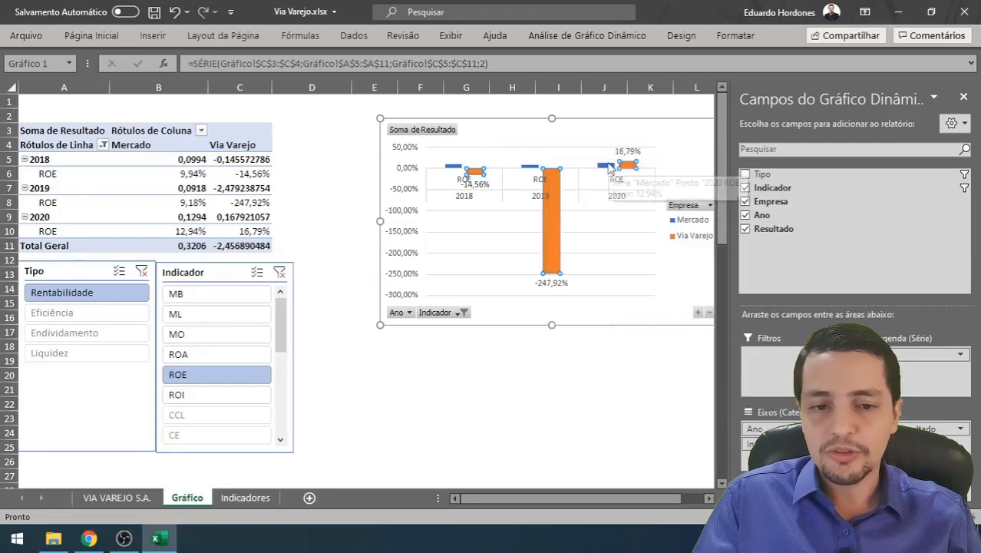
# Add data labels to the Mercado series of the PivotChart.
pyautogui.click(609, 168)
pyautogui.rightClick(609, 169)
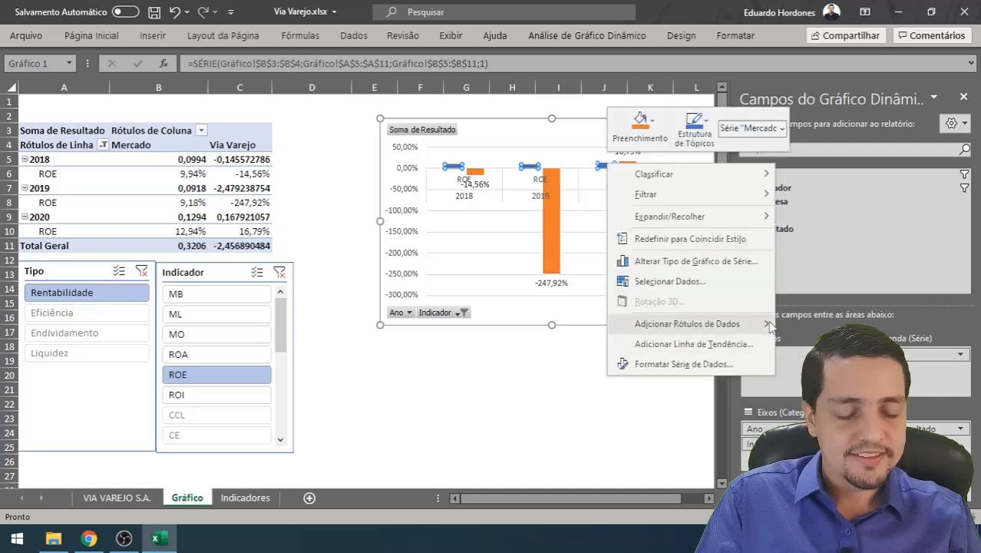
pyautogui.moveTo(774, 328)
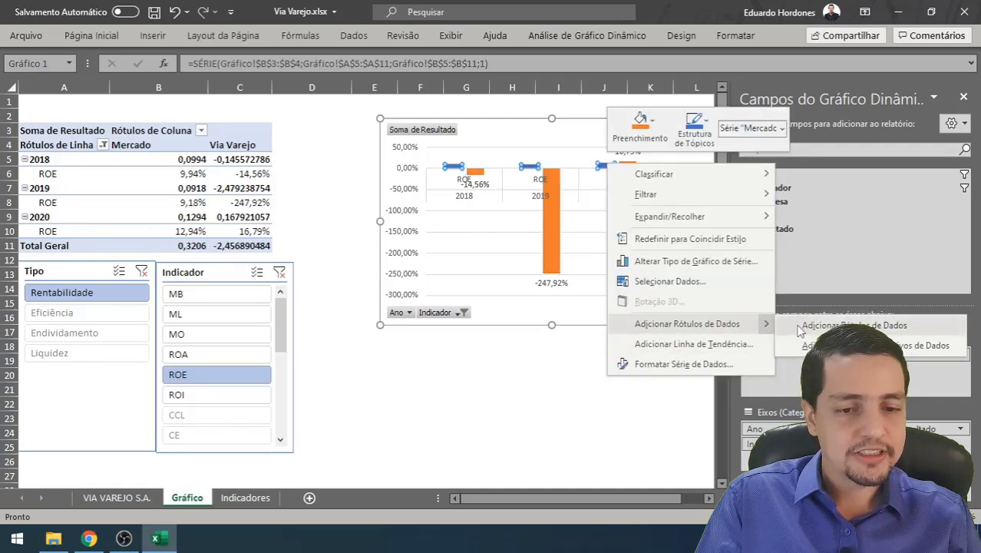
pyautogui.click(829, 323)
pyautogui.click(654, 357)
pyautogui.click(612, 391)
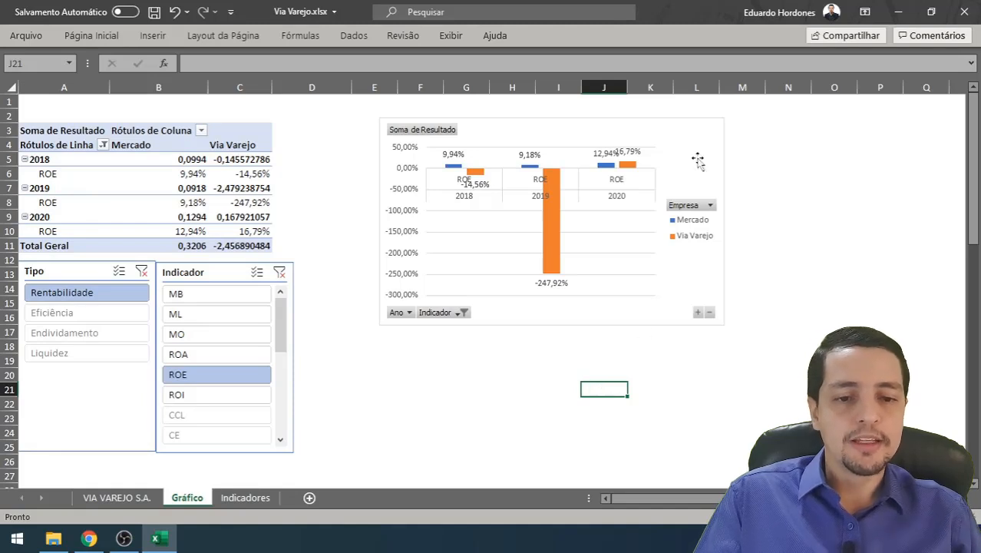
# Hide the PivotChart field list, move the chart next to the PivotTable in column D, and enlarge it to about column N, row 20.
pyautogui.click(701, 132)
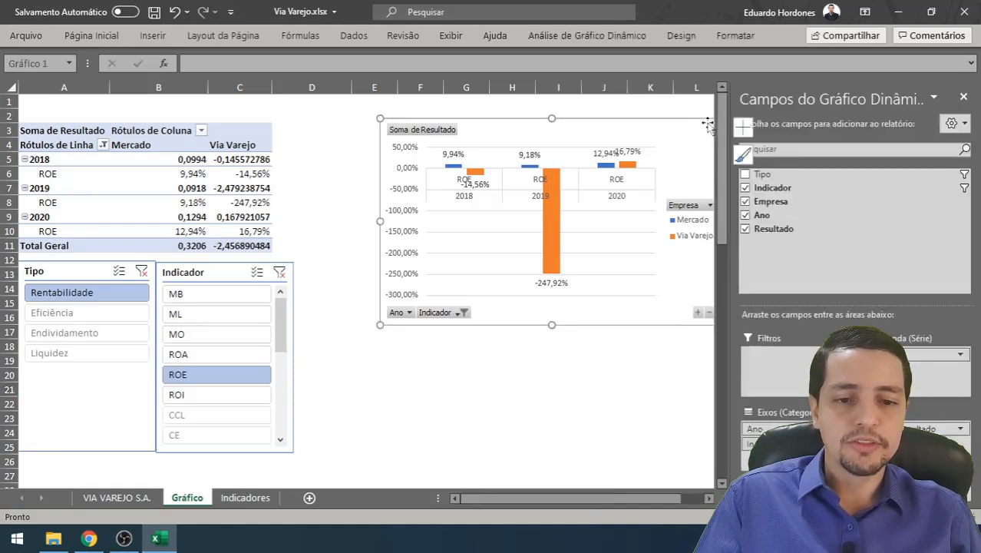
pyautogui.click(964, 96)
pyautogui.moveTo(673, 117); pyautogui.dragTo(626, 116)
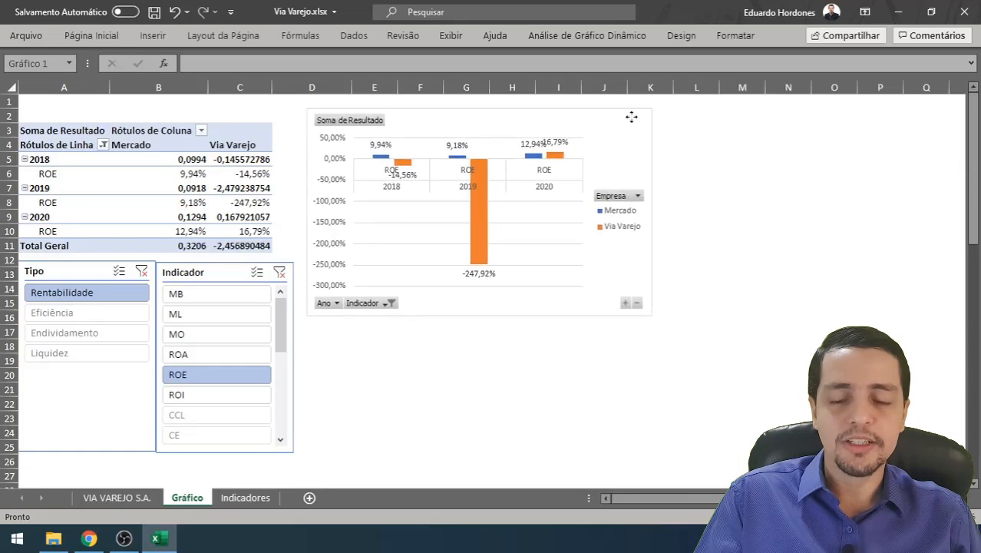
pyautogui.moveTo(652, 316); pyautogui.dragTo(787, 384)
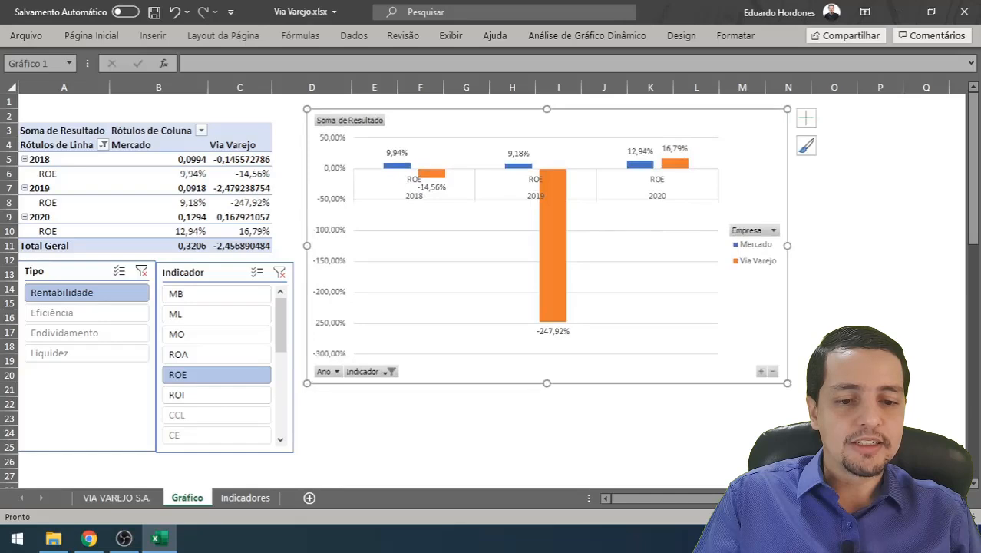
pyautogui.click(820, 346)
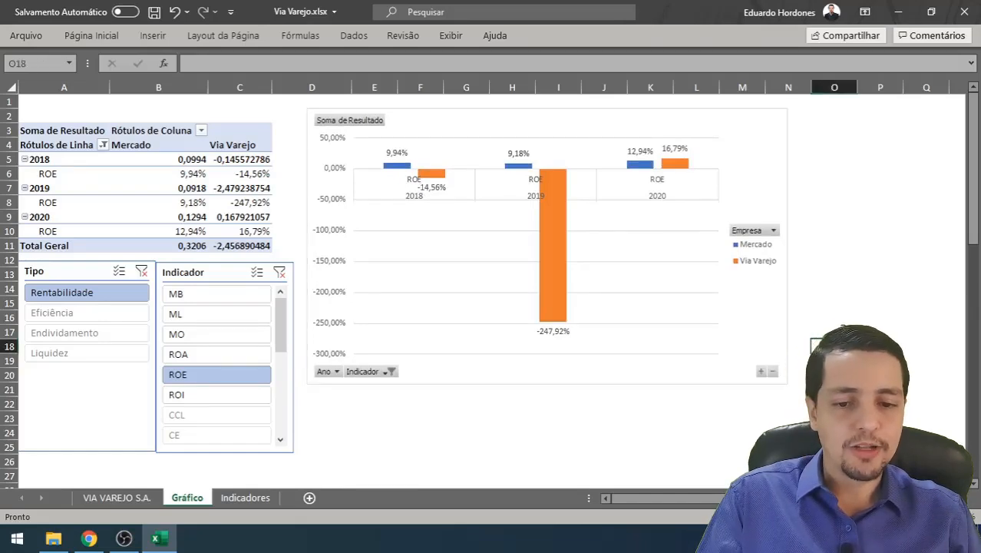
# Collapse the PivotChart's axis fields to year level and expand them again to the Indicador level.
pyautogui.click(764, 372)
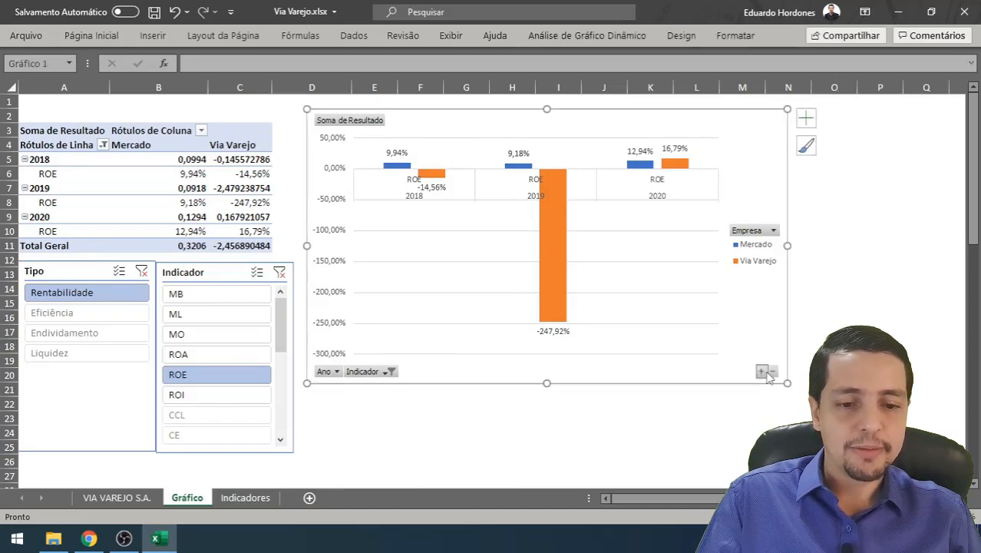
pyautogui.click(772, 372)
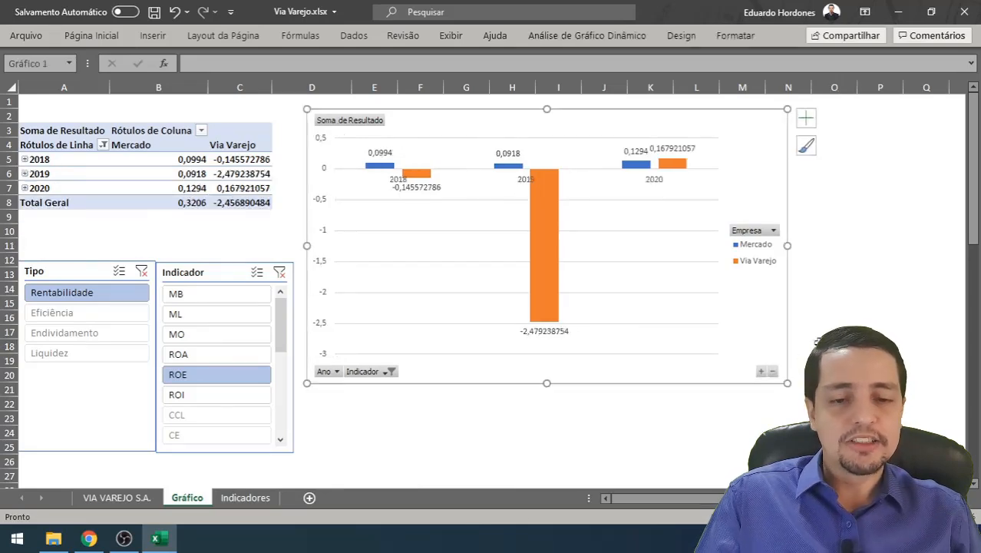
pyautogui.click(818, 342)
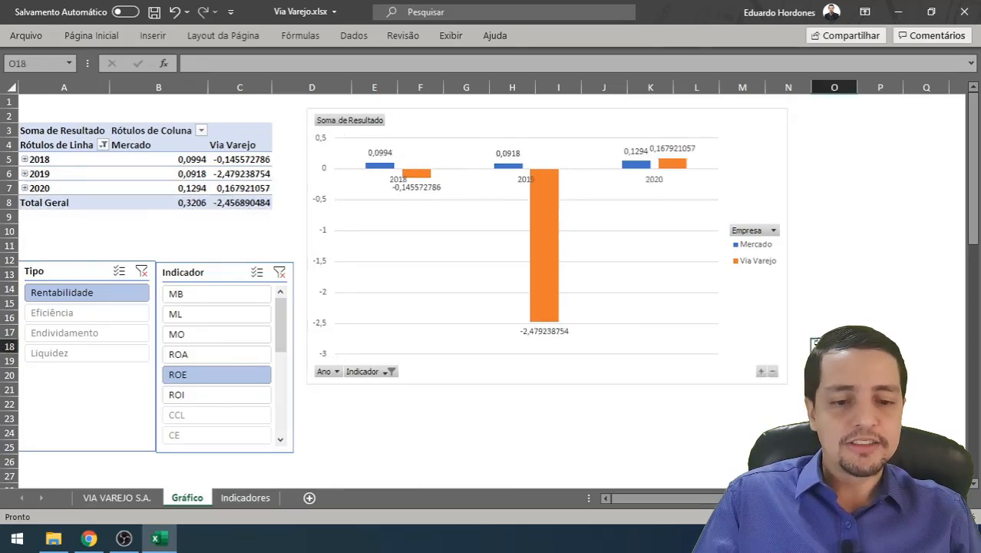
pyautogui.click(762, 347)
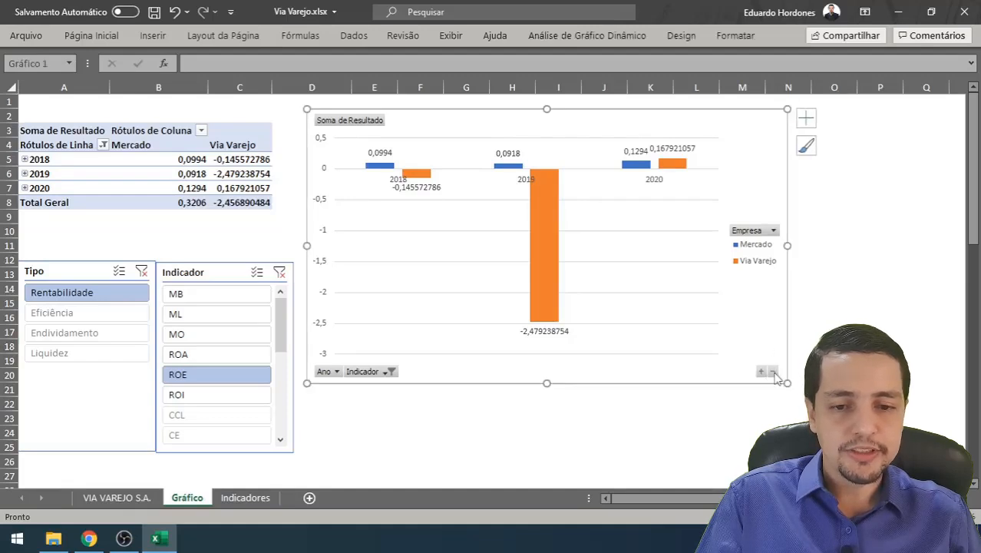
pyautogui.click(818, 331)
pyautogui.click(761, 371)
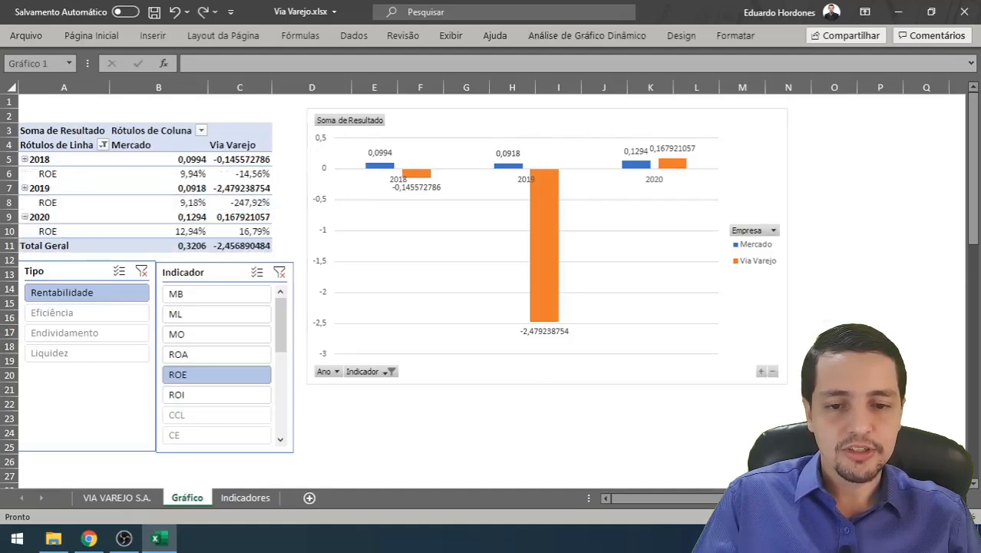
pyautogui.click(872, 318)
# Enlarge the PivotChart so it extends to about column Q and row 26.
pyautogui.click(779, 343)
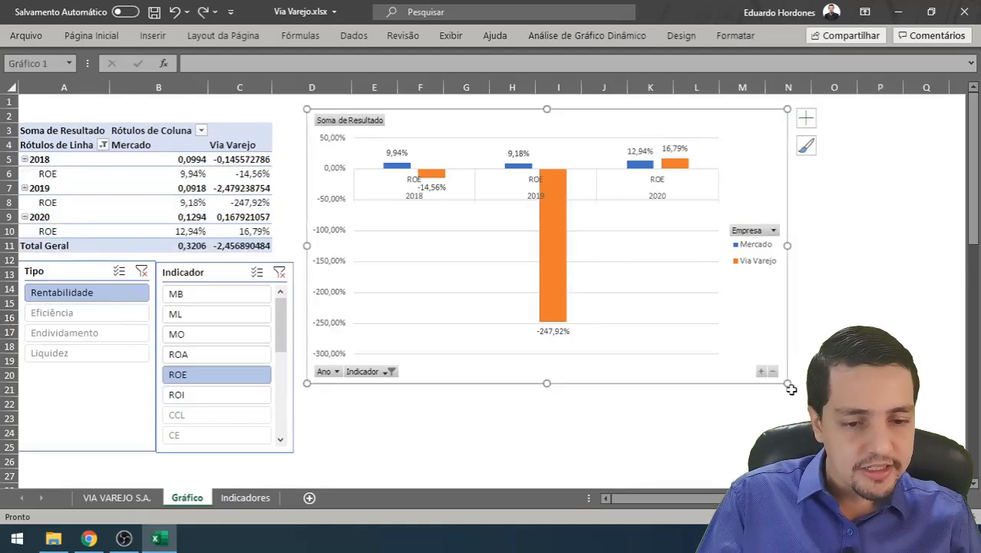
pyautogui.moveTo(787, 382); pyautogui.dragTo(944, 475)
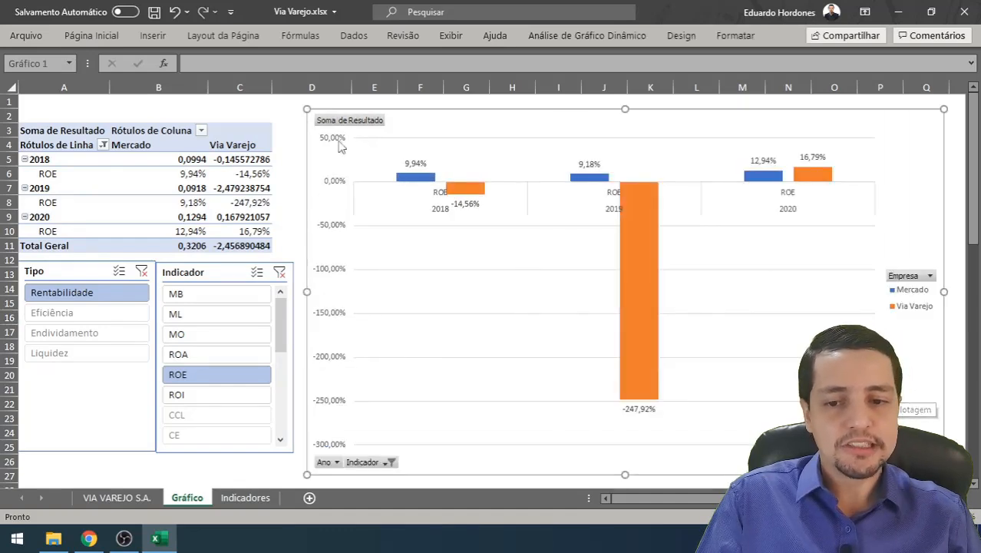
pyautogui.click(287, 104)
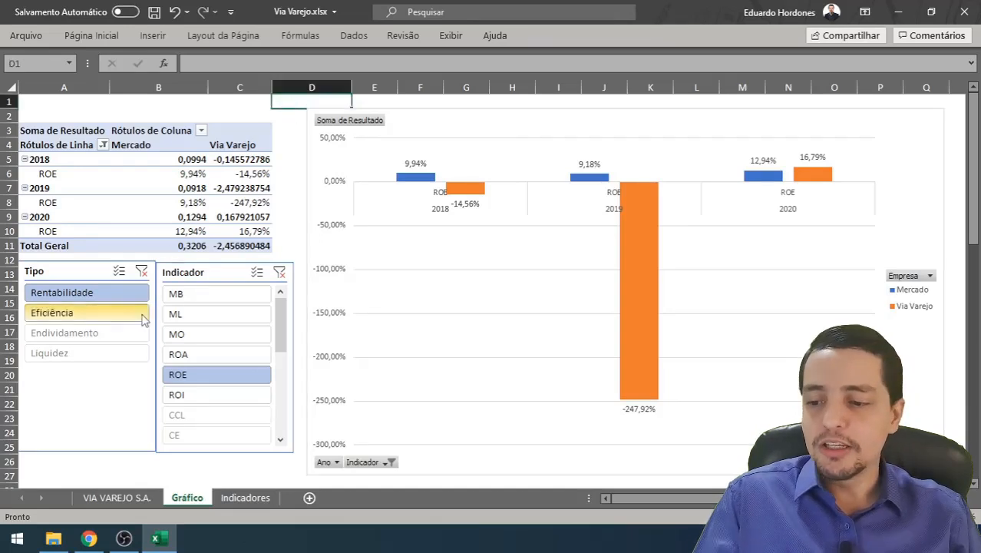
# Filter the Indicador slicer to MB, ML and MO in turn to compare Via Varejo's margins with the market.
pyautogui.click(196, 296)
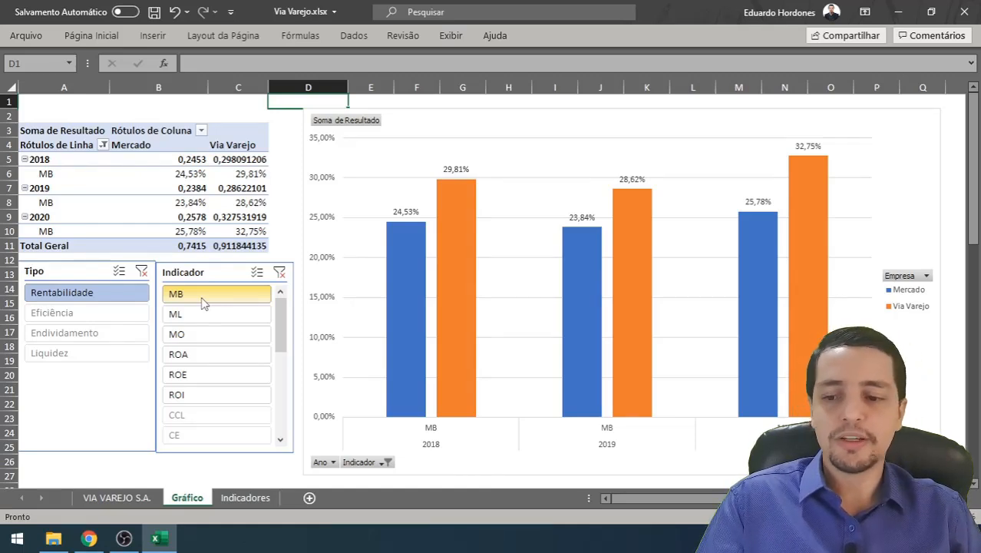
pyautogui.click(197, 315)
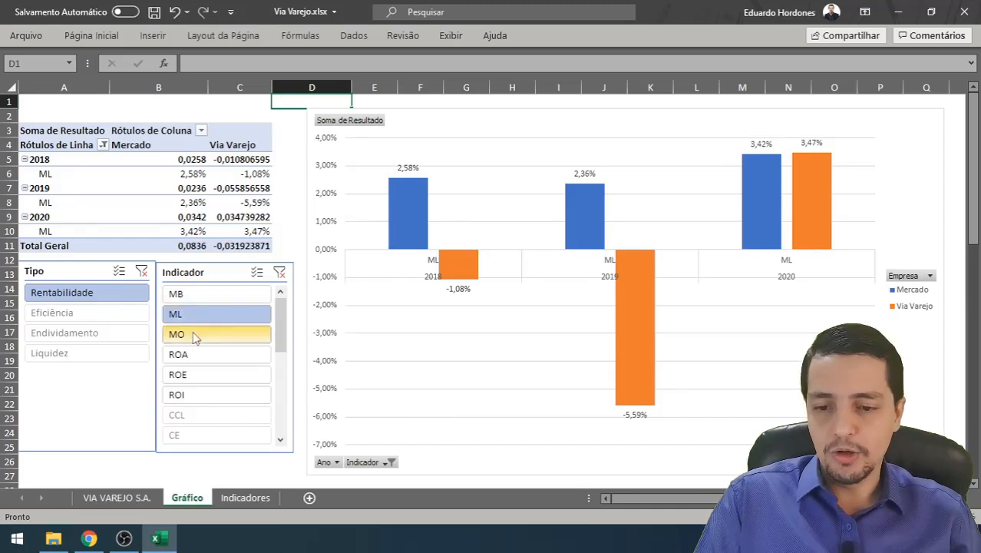
pyautogui.click(194, 337)
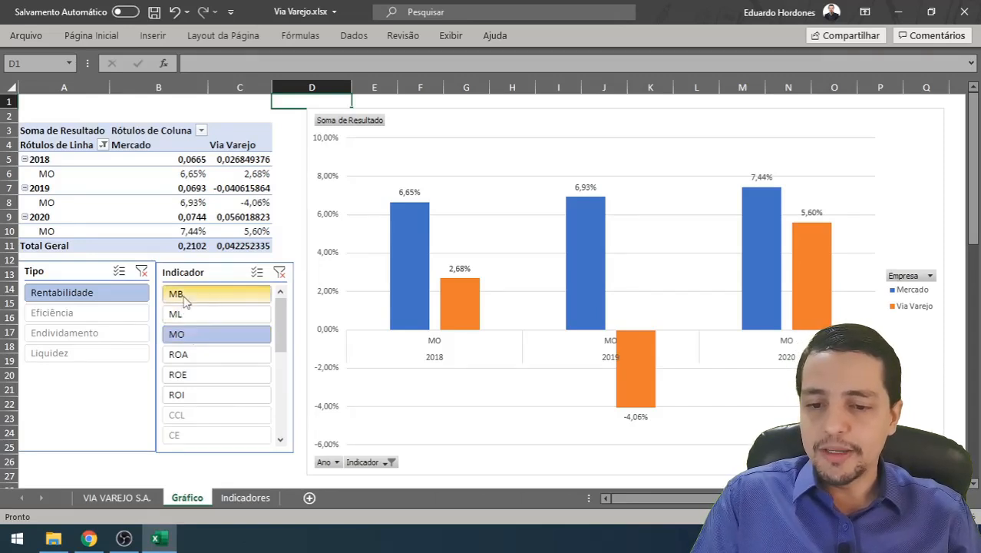
# Filter the Tipo slicer to Endividamento and compare the GE and PCT indicators with the market in turn.
pyautogui.click(76, 336)
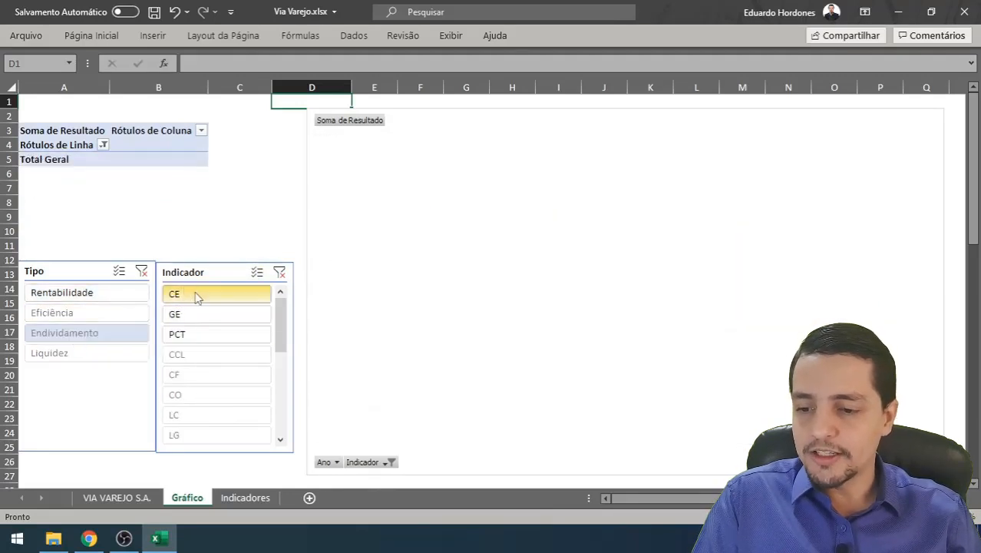
pyautogui.click(205, 314)
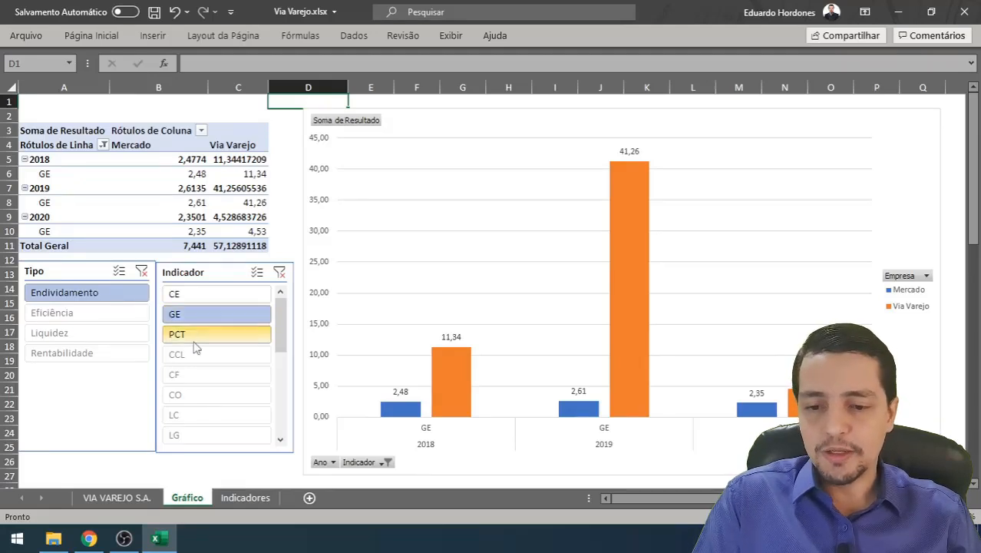
pyautogui.click(198, 345)
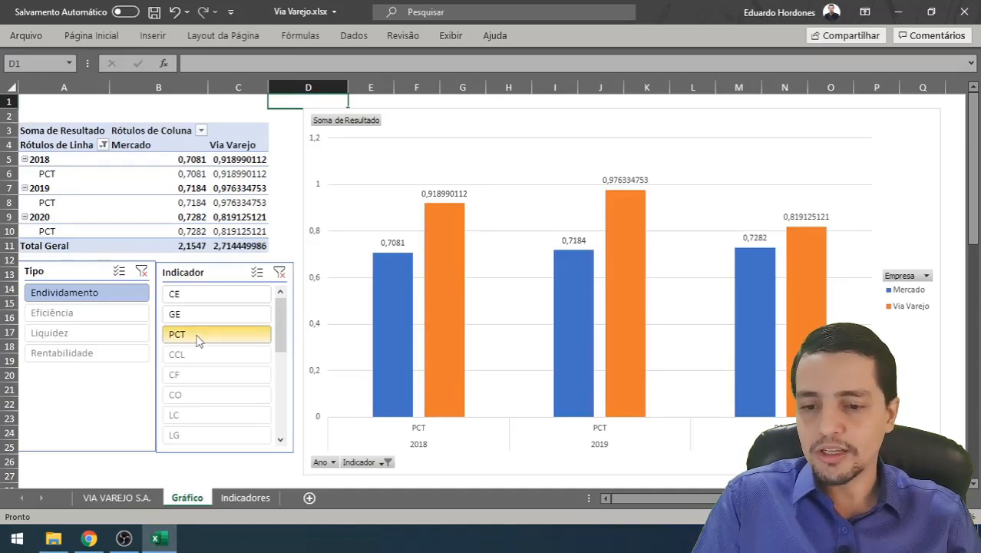
# Filter the Tipo slicer to Liquidez and compare the LC and LS indicators with the market in turn.
pyautogui.click(100, 338)
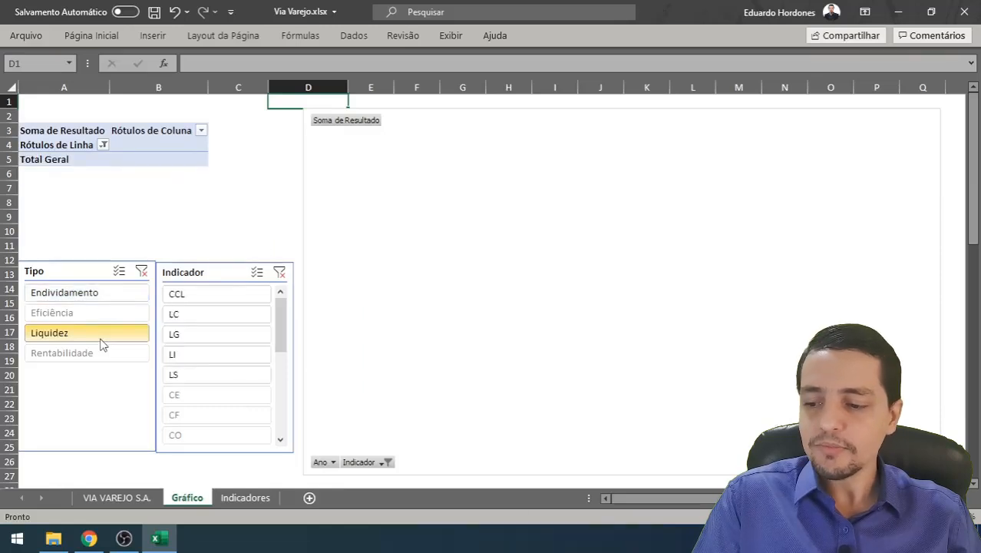
pyautogui.click(194, 317)
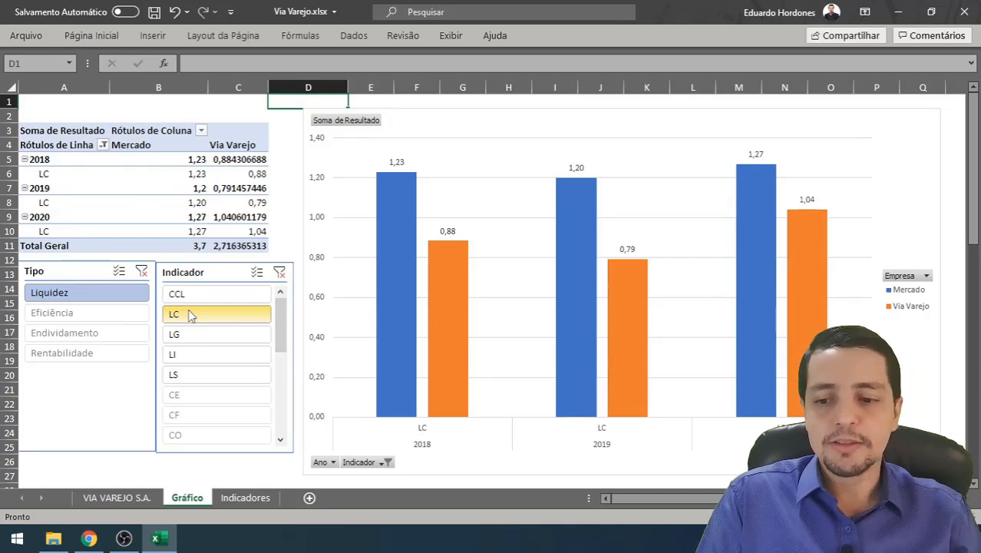
pyautogui.click(193, 375)
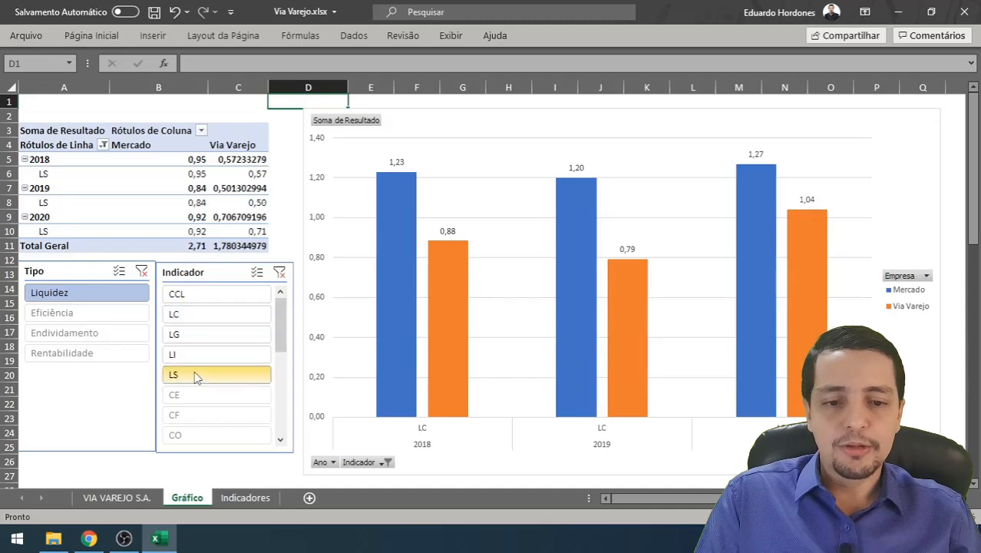
# Filter the Tipo slicer to Eficiência and Indicador to CF, and nudge the Indicador slicer level with the Tipo slicer.
pyautogui.click(82, 312)
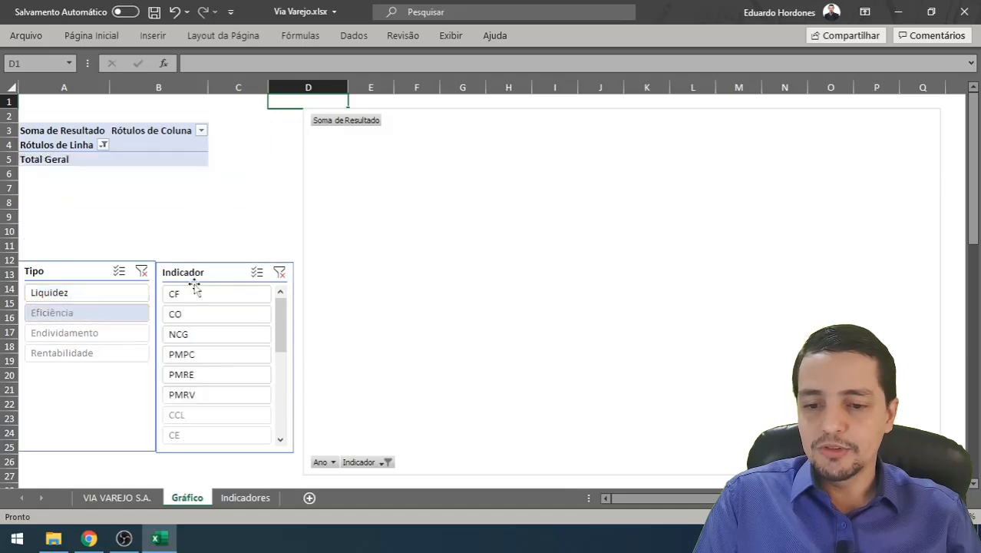
pyautogui.click(196, 299)
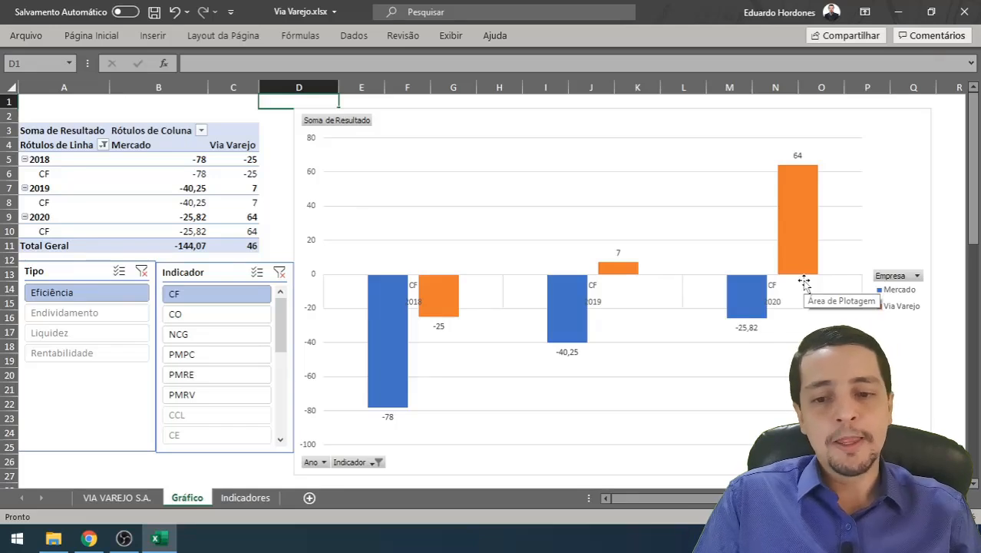
pyautogui.click(942, 157)
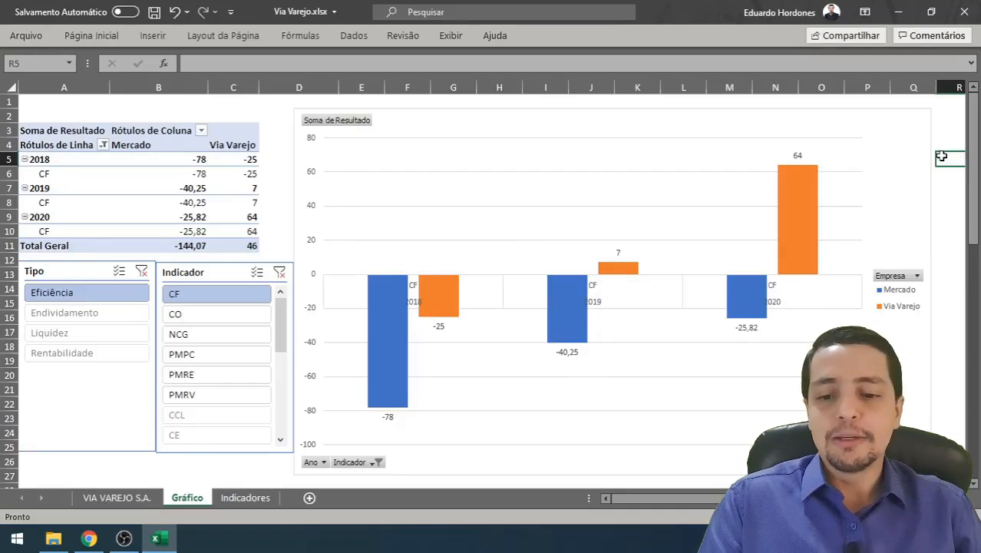
pyautogui.moveTo(217, 264)
pyautogui.mouseDown()
pyautogui.moveTo(209, 266)
pyautogui.moveTo(219, 256)
pyautogui.moveTo(219, 265)
pyautogui.mouseUp()
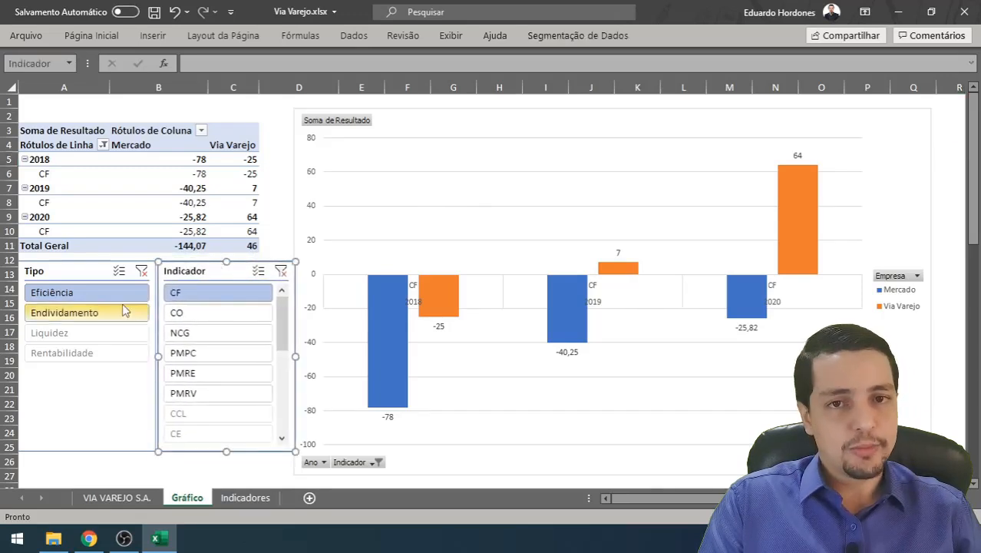